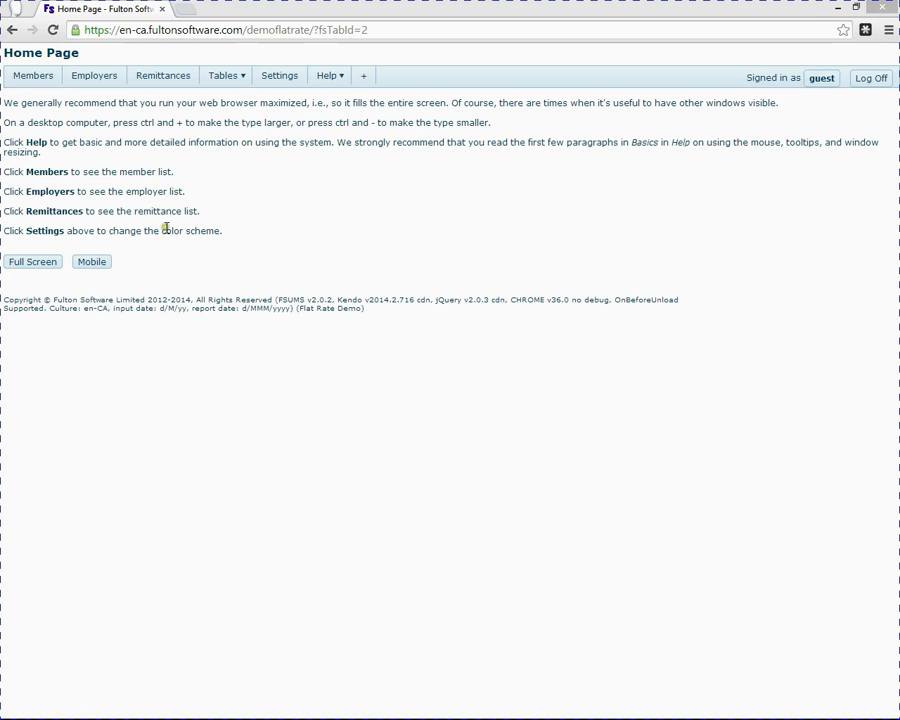
List only the active members whose employer is Fulton Software (FULTON)
{"action": "left_click", "coordinate": [40, 82]}
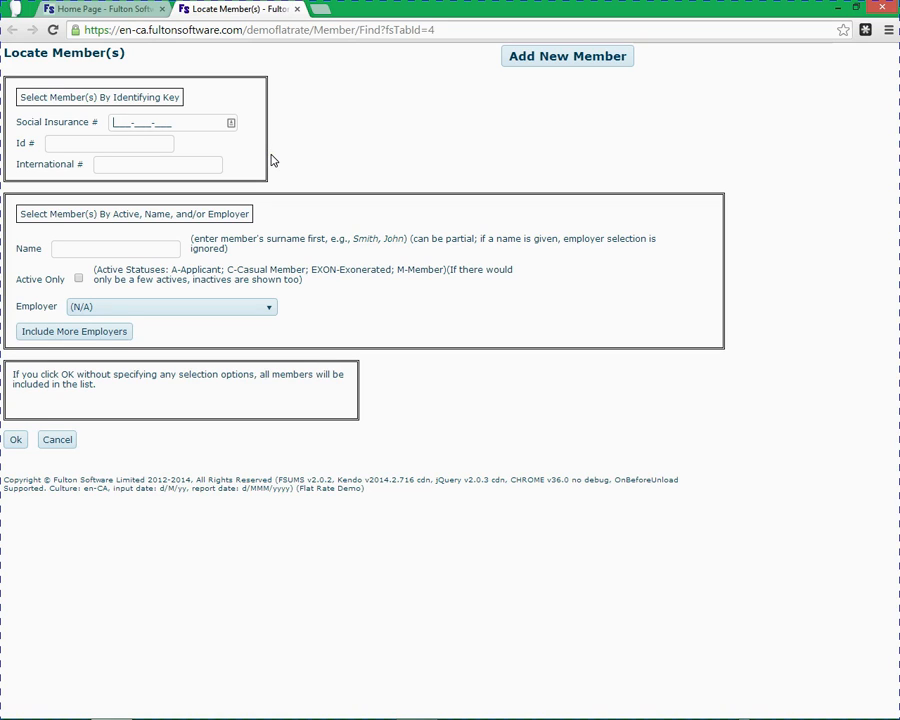
{"action": "left_click", "coordinate": [197, 164]}
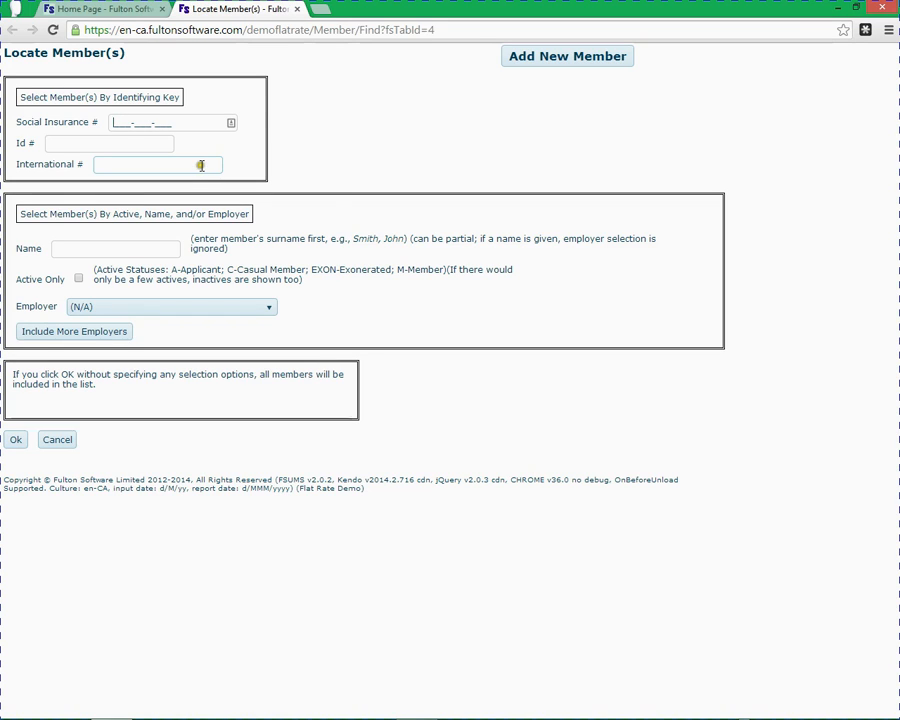
{"action": "left_click", "coordinate": [147, 246]}
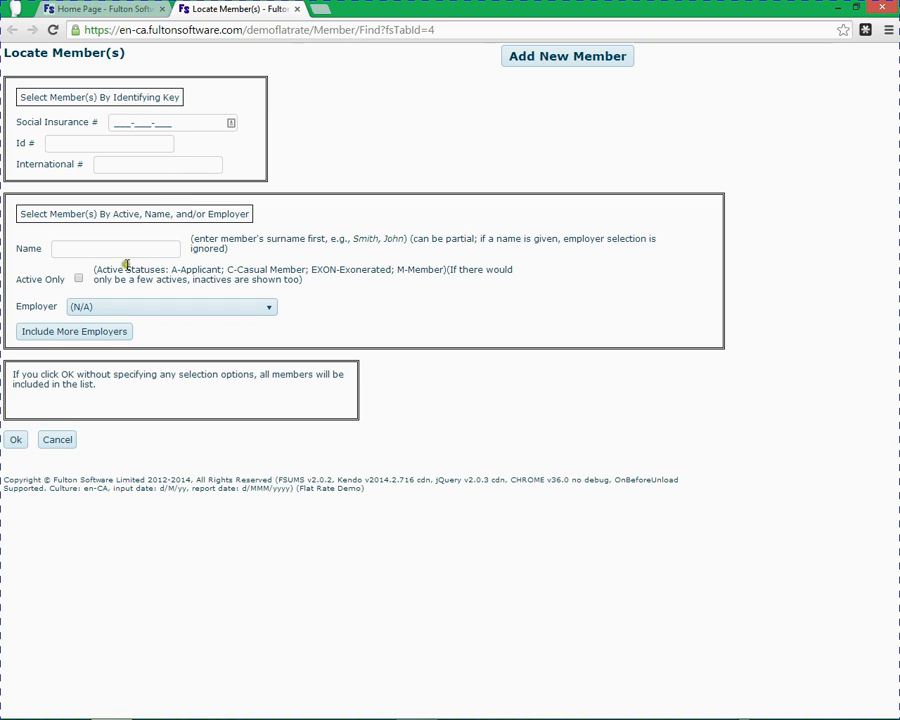
{"action": "left_click", "coordinate": [78, 280]}
{"action": "left_click", "coordinate": [97, 308]}
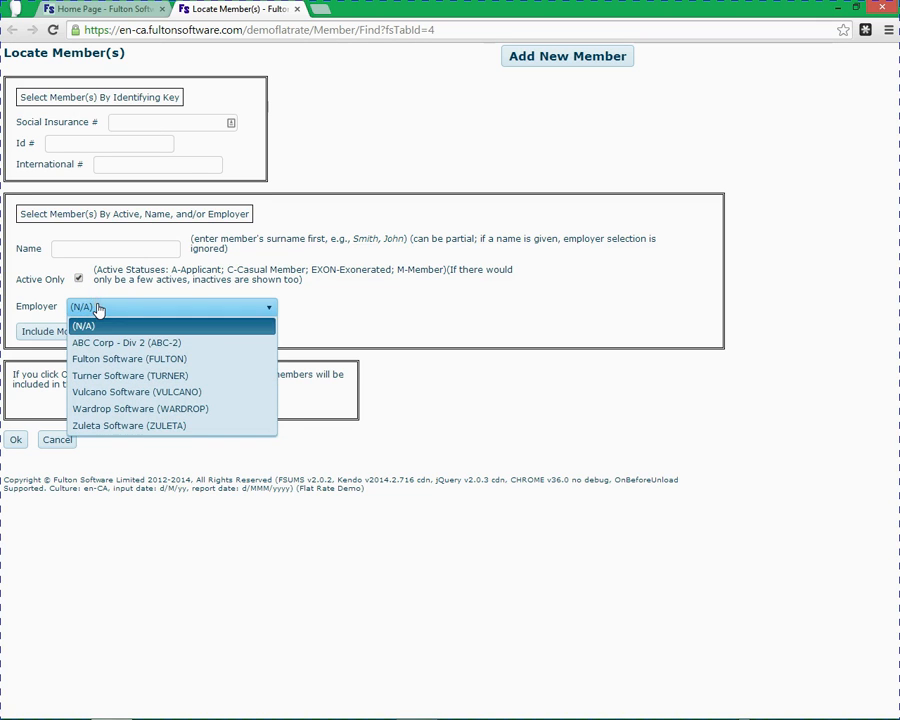
{"action": "left_click", "coordinate": [137, 360]}
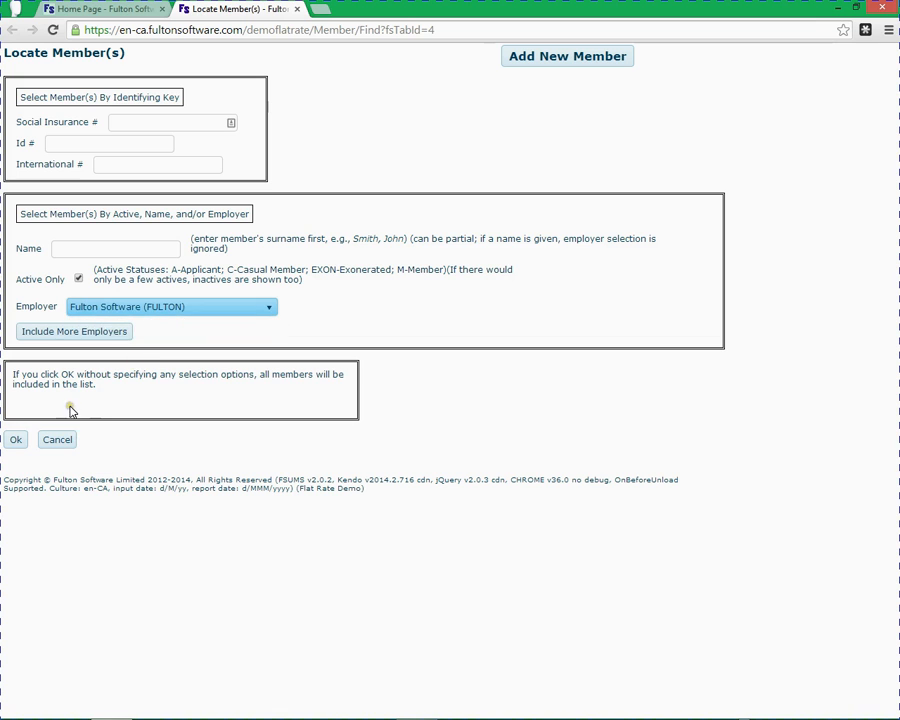
{"action": "left_click", "coordinate": [14, 445]}
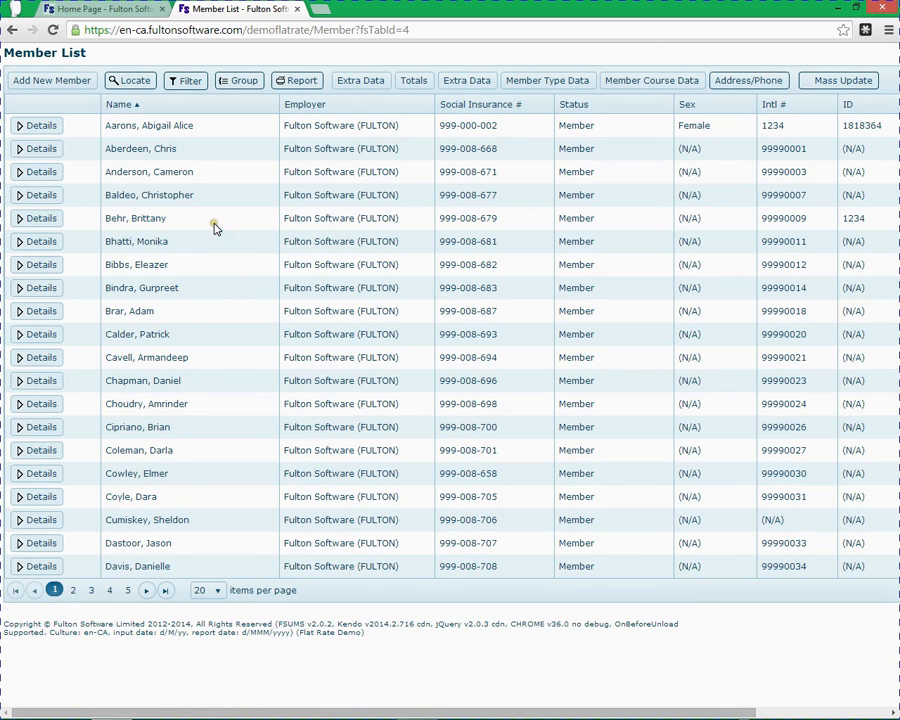
Cycle the member list's Name sorting through descending and unsorted back to ascending
{"action": "left_click", "coordinate": [140, 116]}
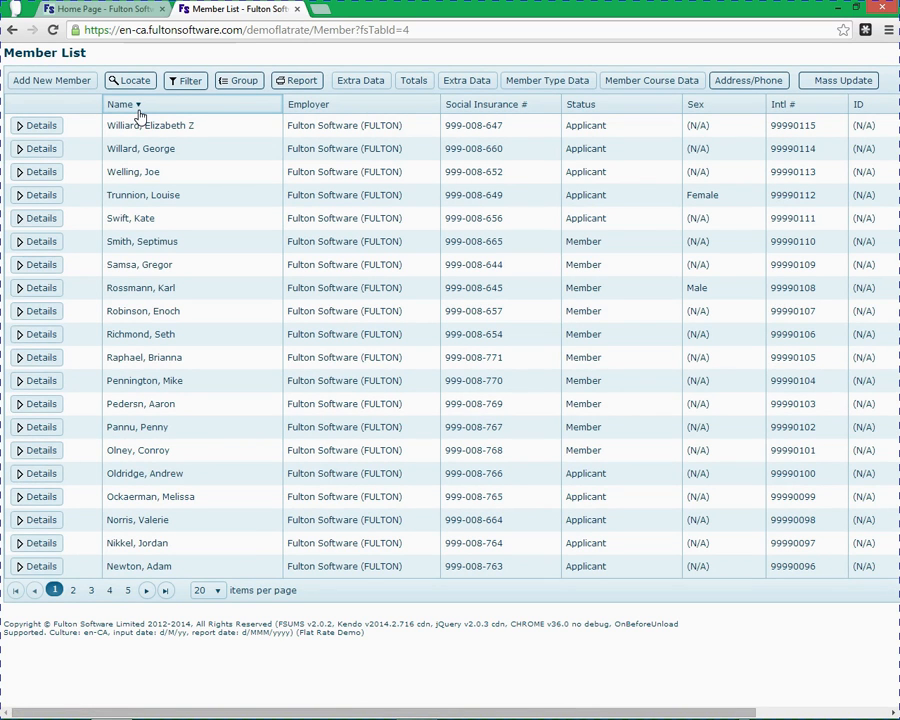
{"action": "left_click", "coordinate": [140, 116]}
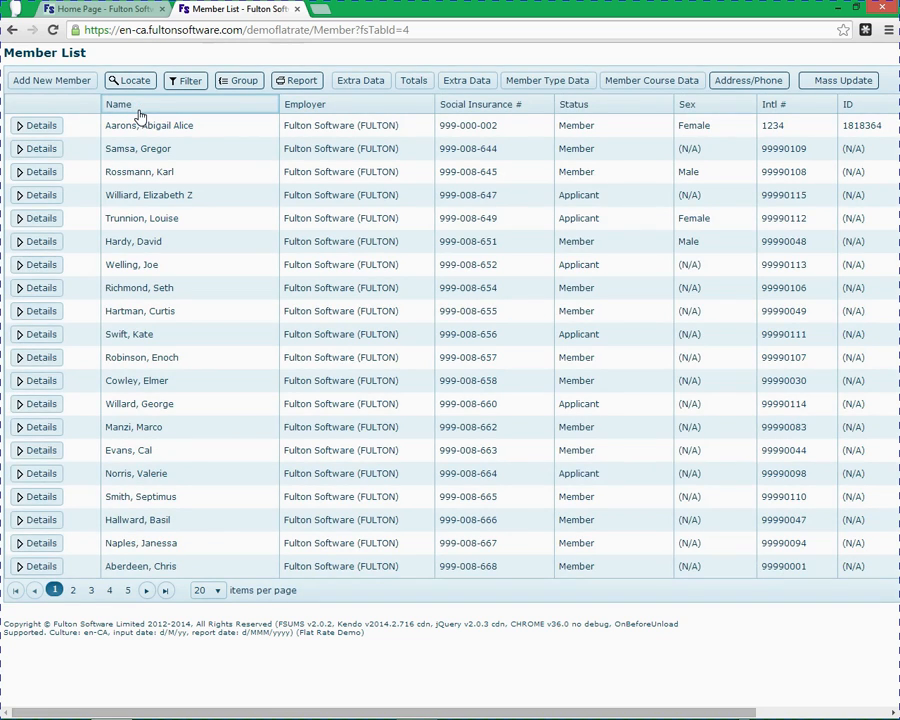
{"action": "left_click", "coordinate": [140, 116]}
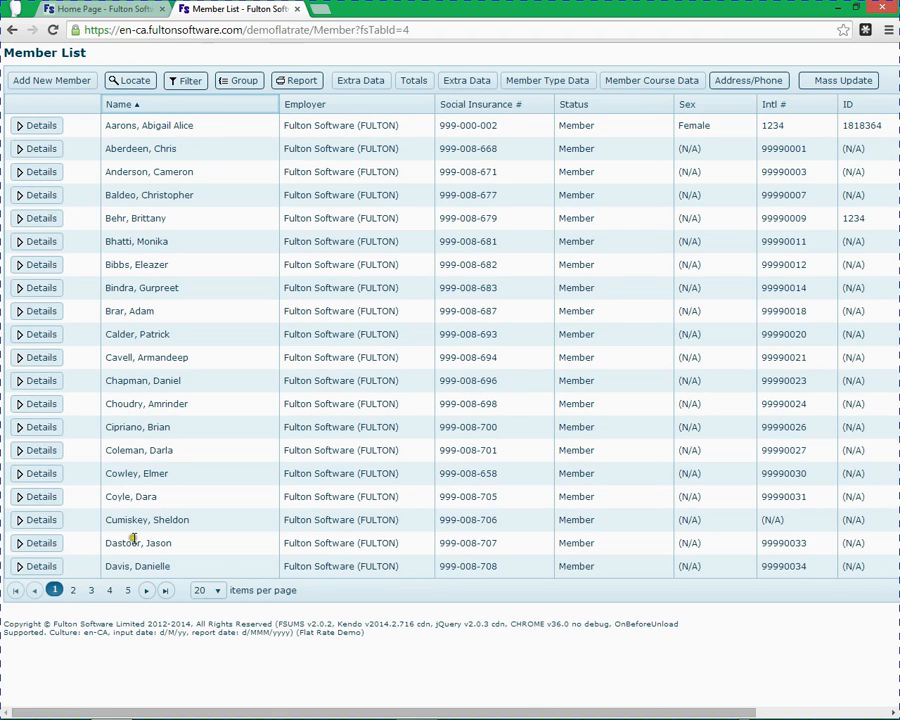
Browse pages 2 and 3 of the member list and return to page 1
{"action": "left_click", "coordinate": [73, 591]}
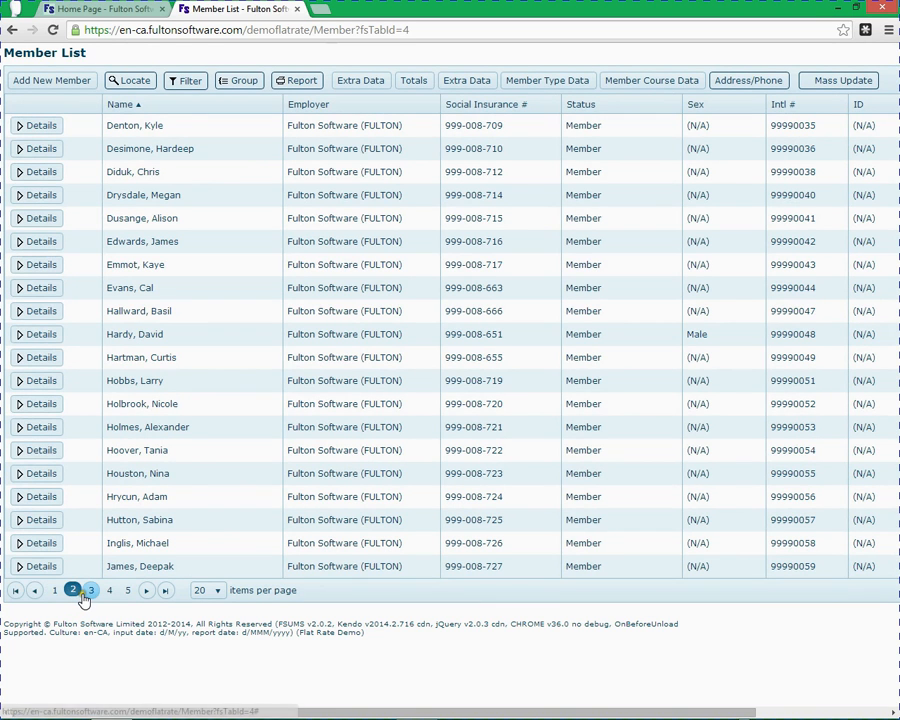
{"action": "left_click", "coordinate": [88, 592]}
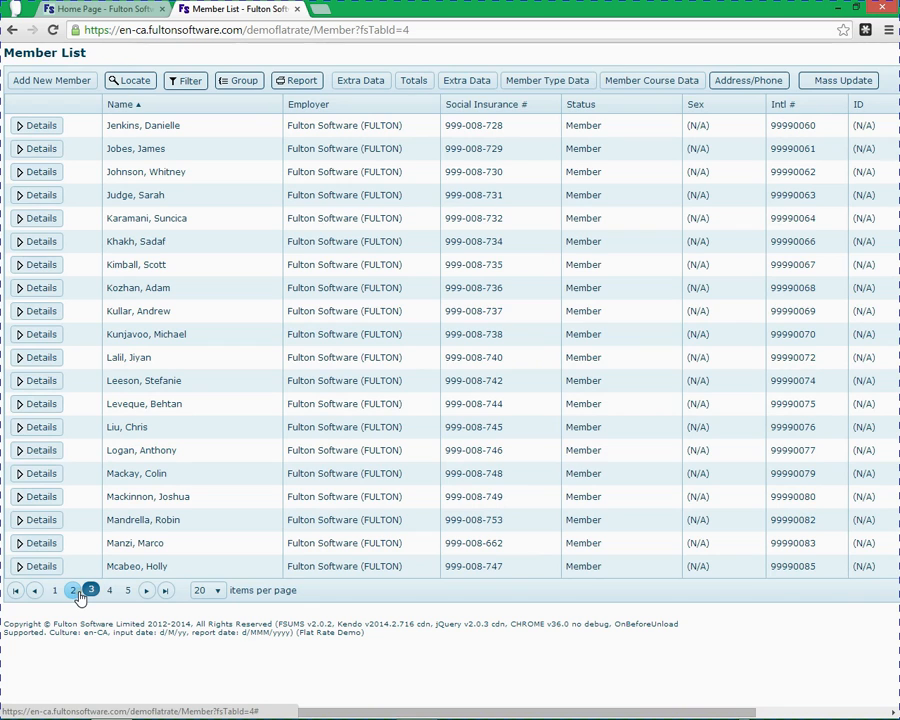
{"action": "left_click", "coordinate": [77, 591]}
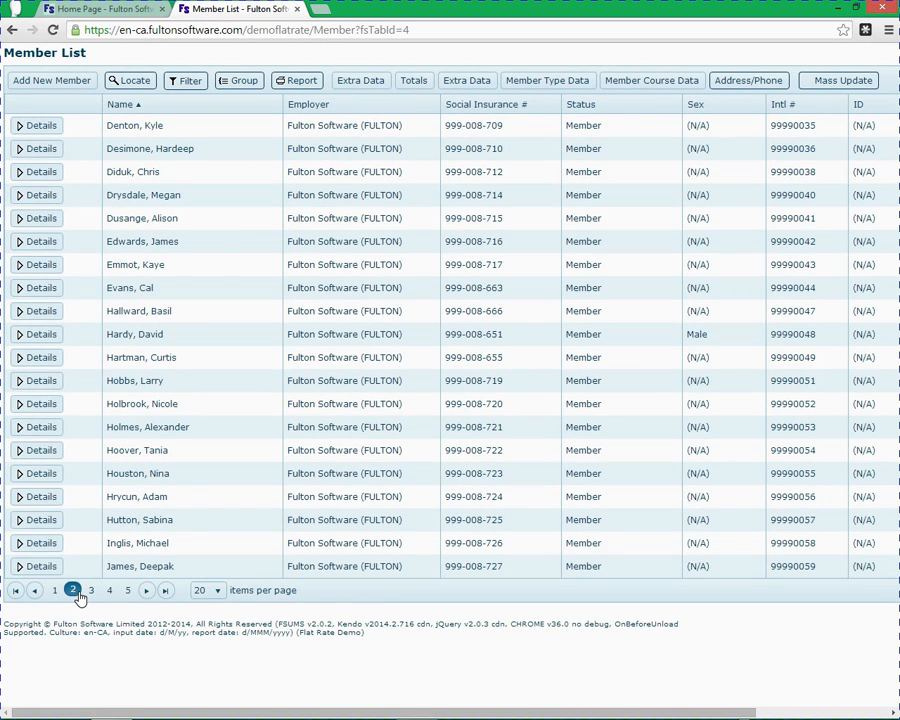
{"action": "left_click", "coordinate": [161, 424]}
{"action": "key", "text": "Page_Up"}
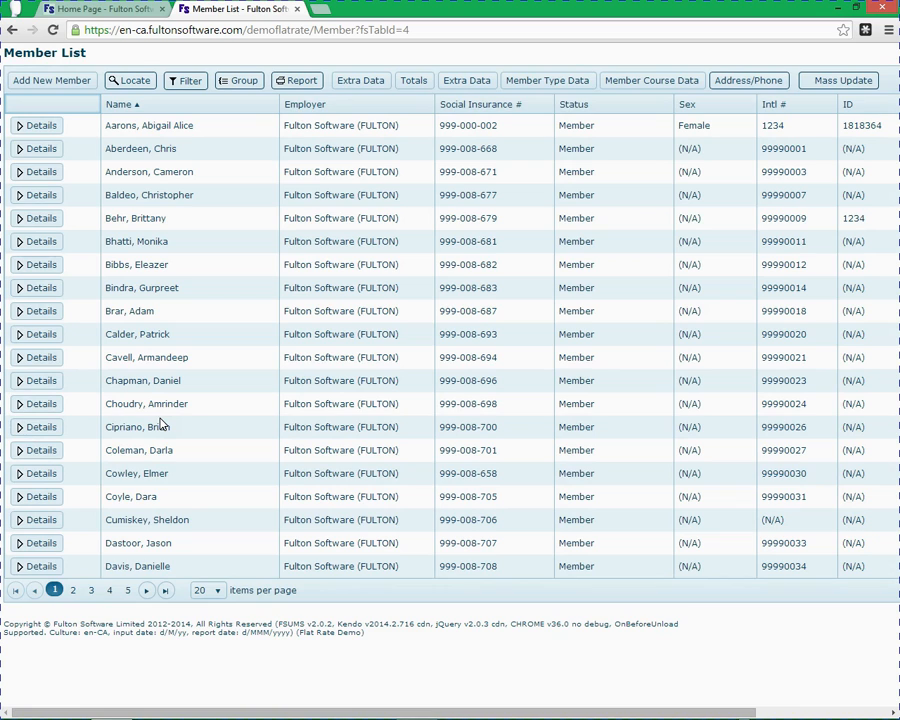
Try 10 items per page in the member list, set it to 50, and look through the longer page
{"action": "left_click", "coordinate": [216, 591]}
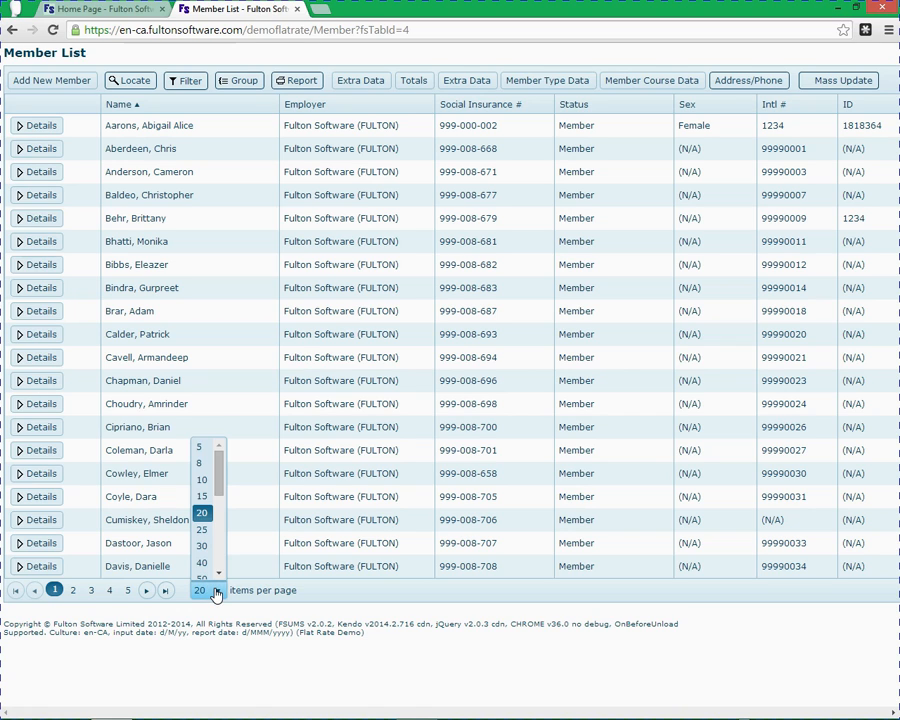
{"action": "left_click", "coordinate": [200, 484]}
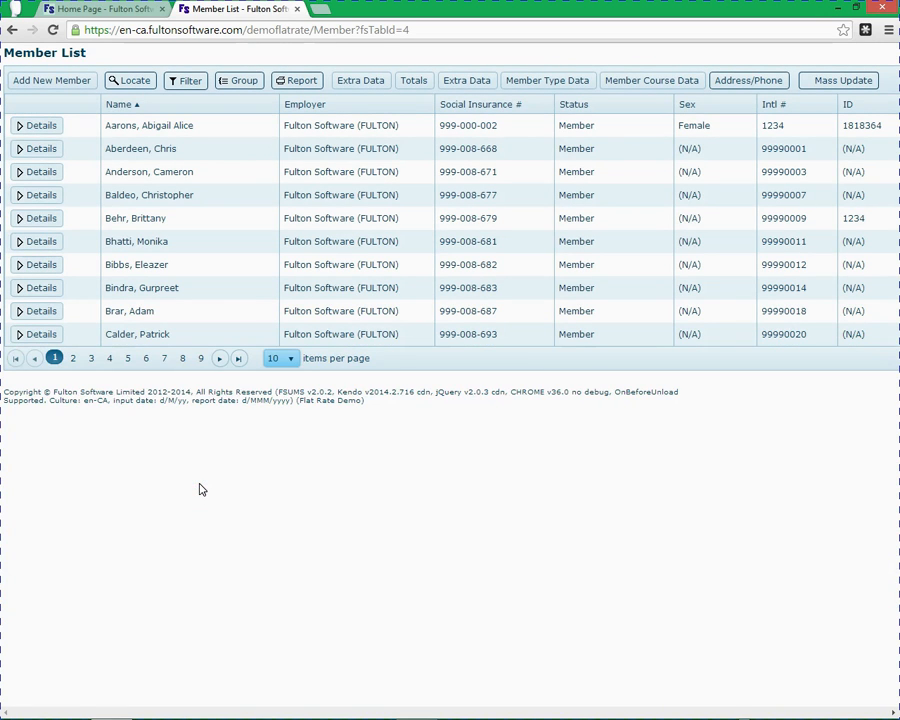
{"action": "left_click", "coordinate": [291, 358]}
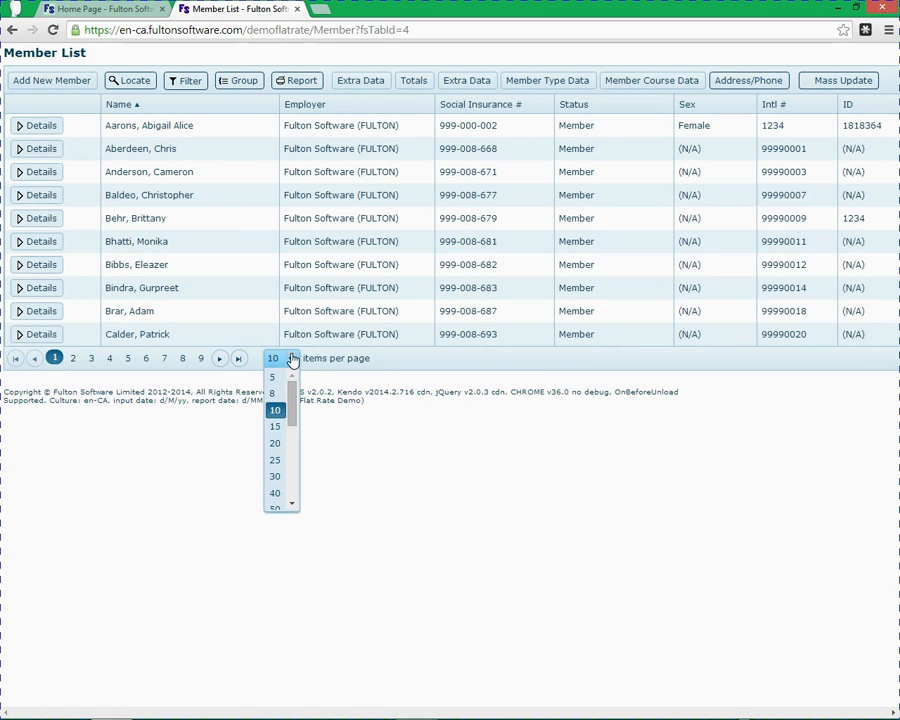
{"action": "left_click", "coordinate": [276, 508]}
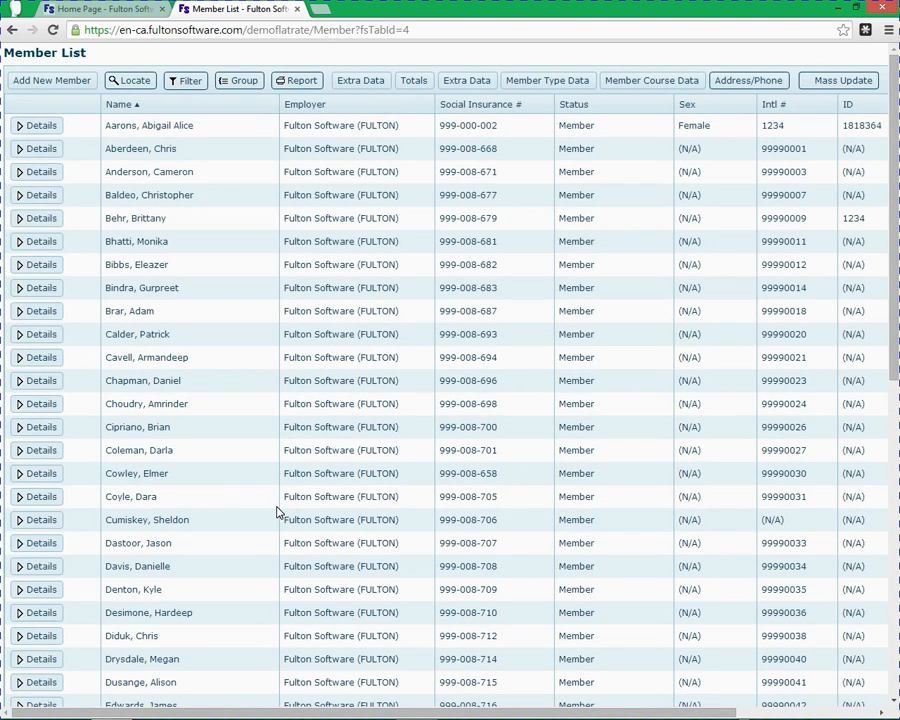
{"action": "scroll", "coordinate": [278, 512], "scroll_direction": "down", "scroll_amount": 7}
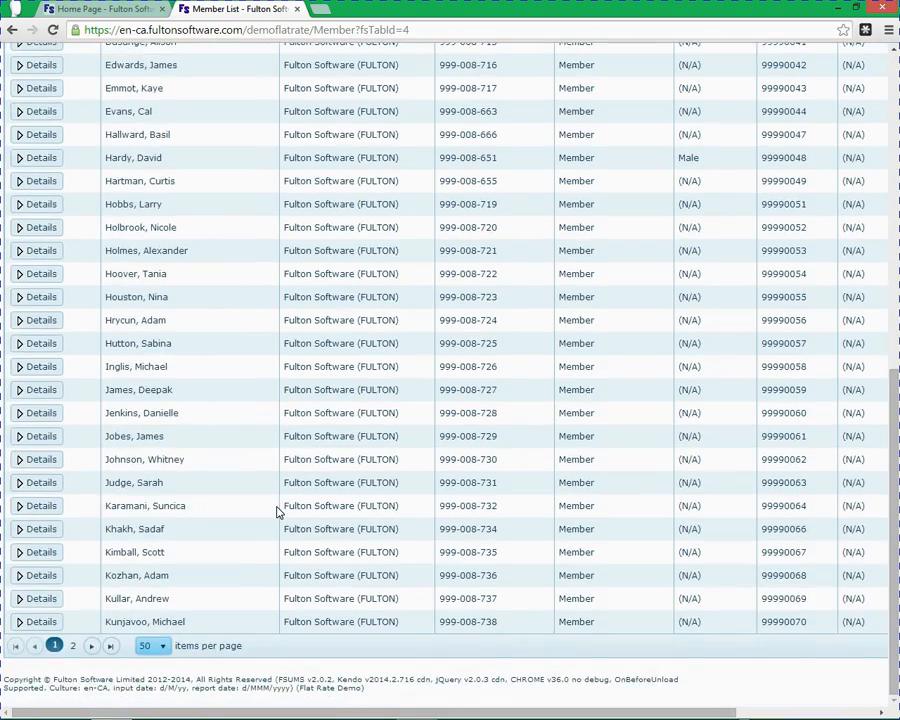
{"action": "scroll", "coordinate": [278, 512], "scroll_direction": "up", "scroll_amount": 7}
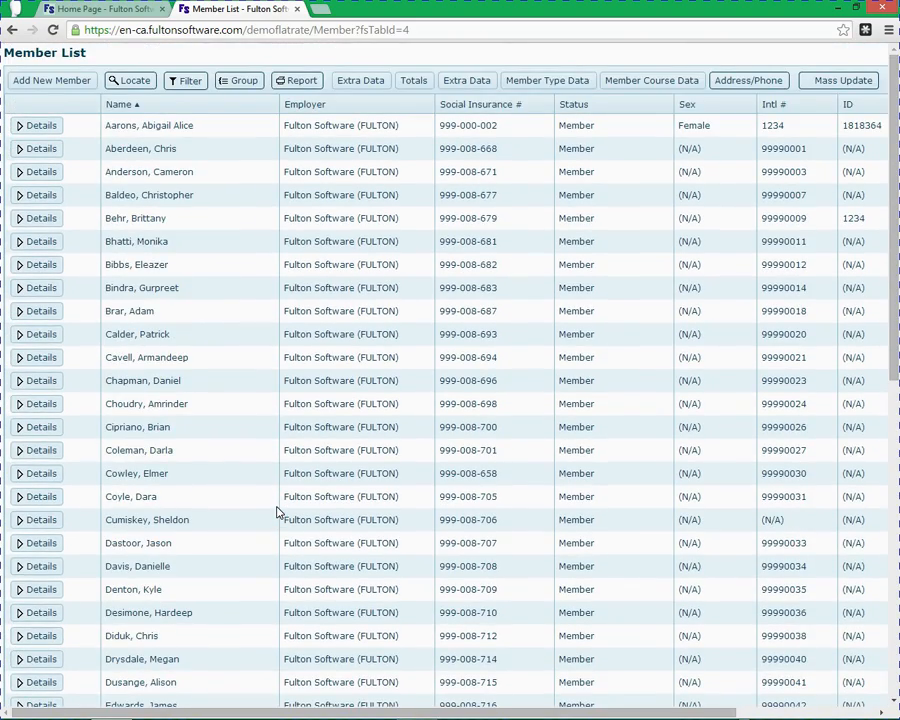
{"action": "scroll", "coordinate": [278, 512], "scroll_direction": "down", "scroll_amount": 5}
{"action": "scroll", "coordinate": [278, 512], "scroll_direction": "up", "scroll_amount": 5}
Clear the Name sorting and sort the member list ascending by Status and, within it, by Social Insurance #
{"action": "scroll", "coordinate": [140, 116], "scroll_direction": "down", "scroll_amount": 1}
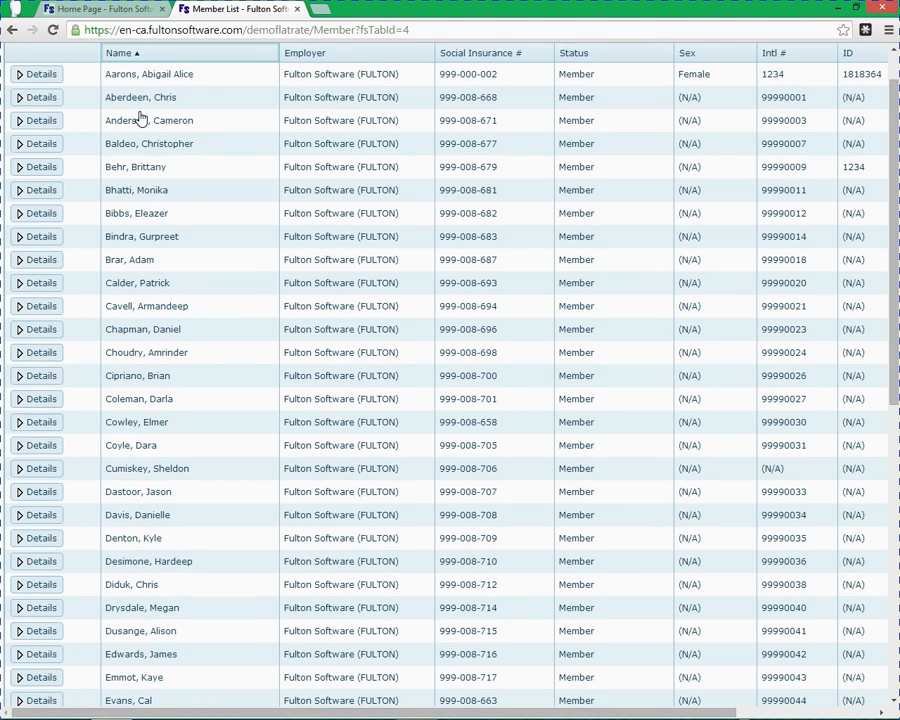
{"action": "left_click", "coordinate": [139, 58]}
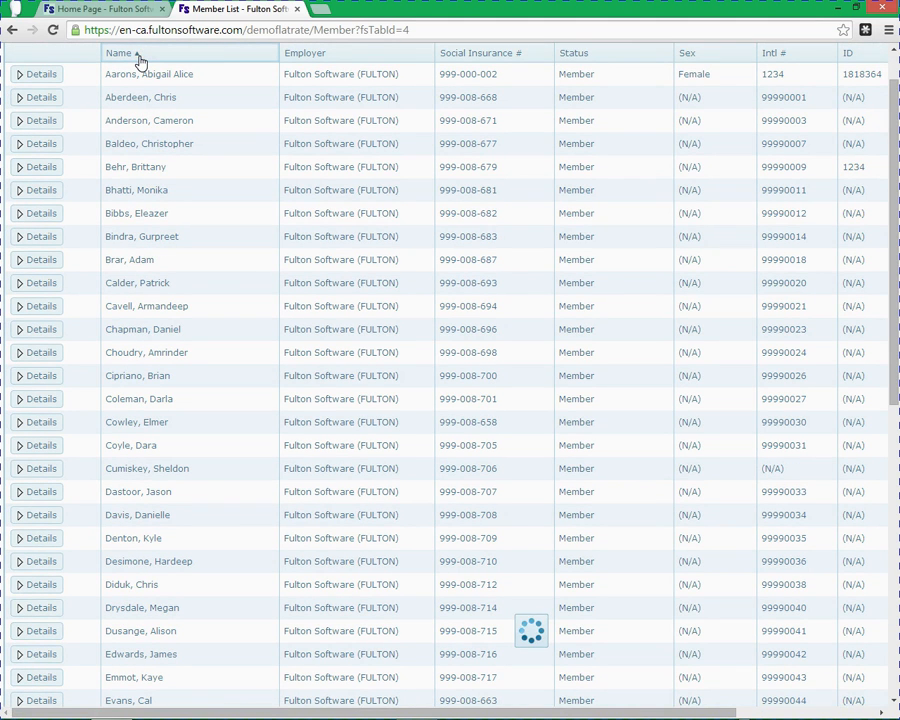
{"action": "left_click", "coordinate": [139, 58]}
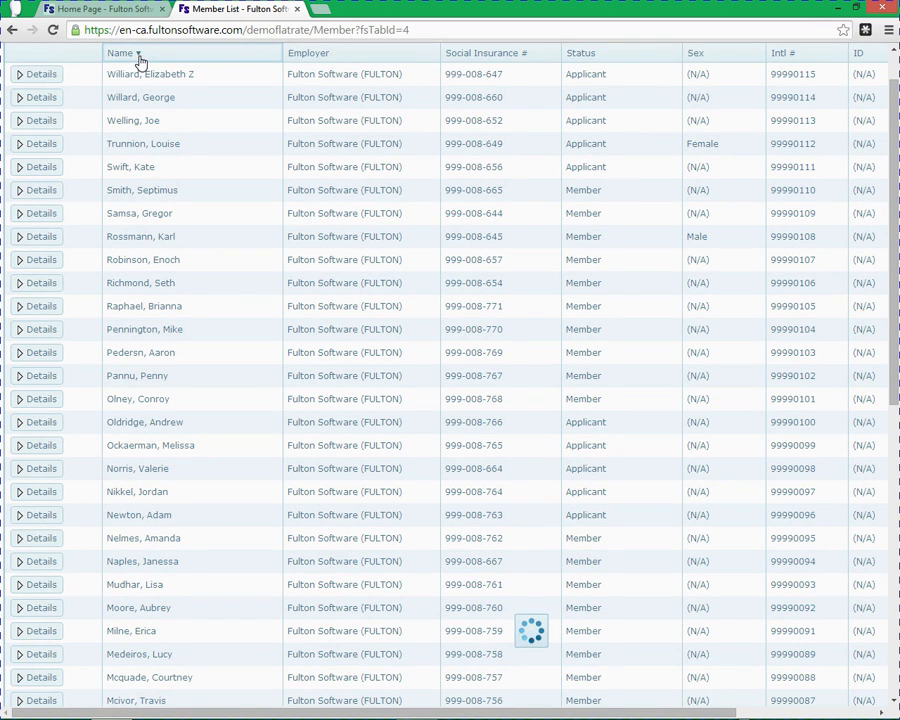
{"action": "left_click", "coordinate": [579, 59]}
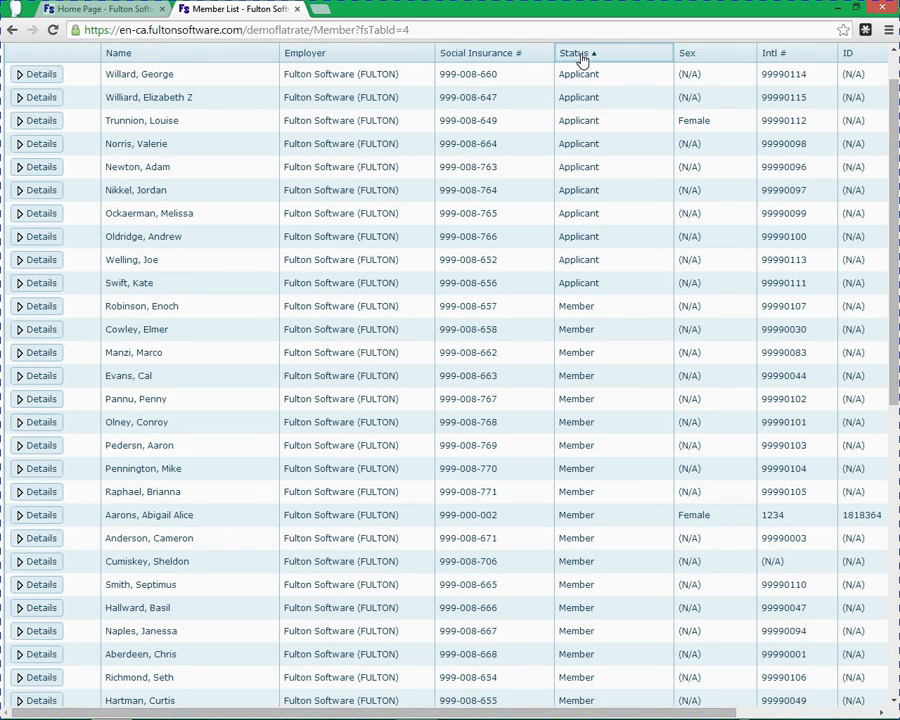
{"action": "left_click", "coordinate": [486, 62]}
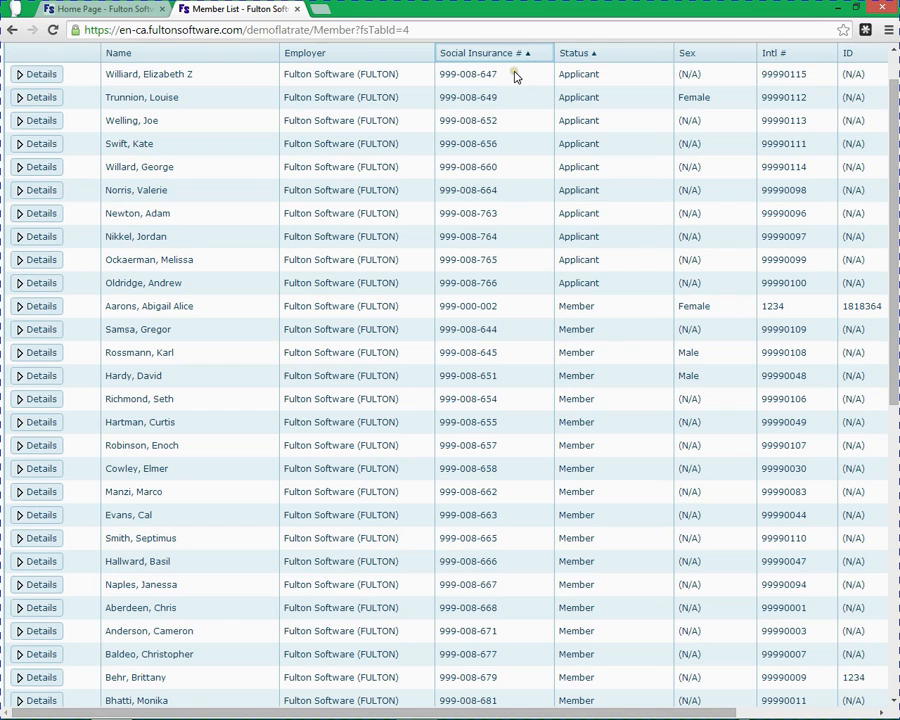
{"action": "scroll", "coordinate": [515, 77], "scroll_direction": "up", "scroll_amount": 1}
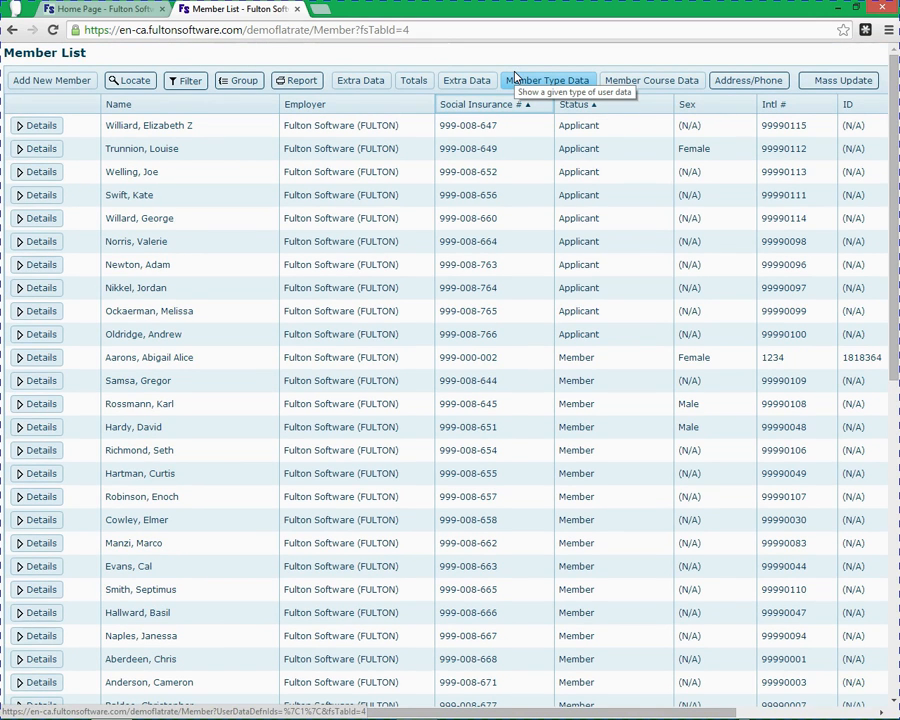
Run a new member search without any selection options and turn on column filtering for the resulting list
{"action": "left_click", "coordinate": [142, 86]}
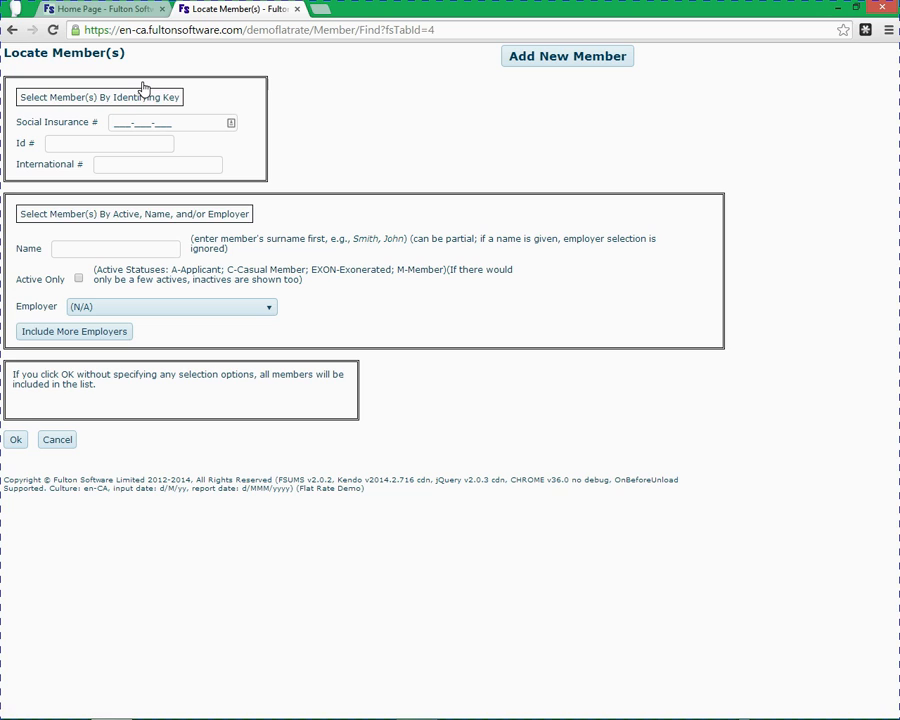
{"action": "left_click", "coordinate": [18, 440]}
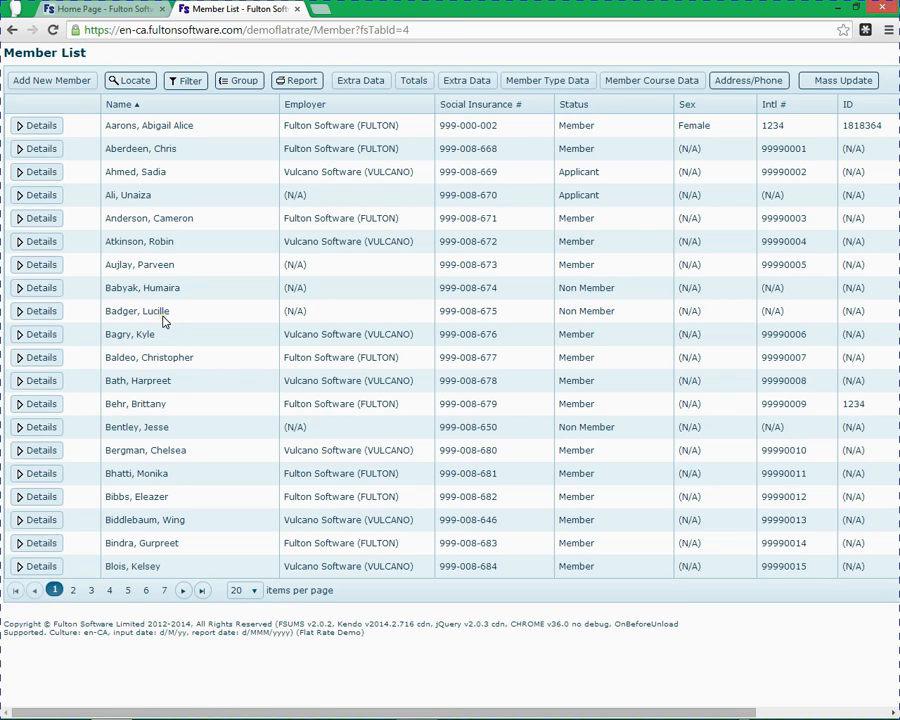
{"action": "left_click", "coordinate": [184, 88]}
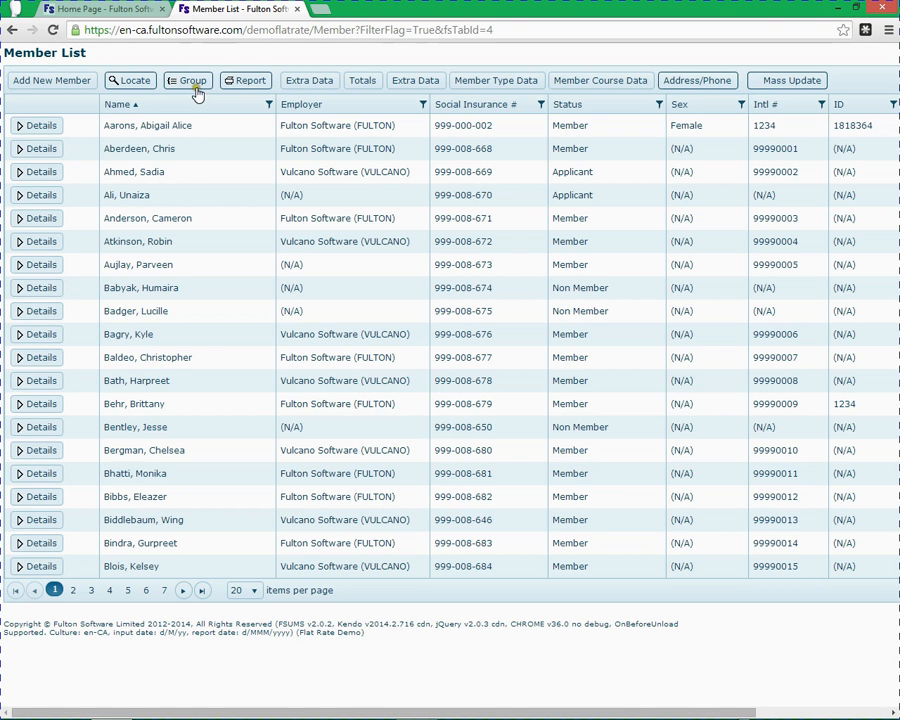
Filter the Name column to show members whose name starts with "a"
{"action": "left_click", "coordinate": [269, 105]}
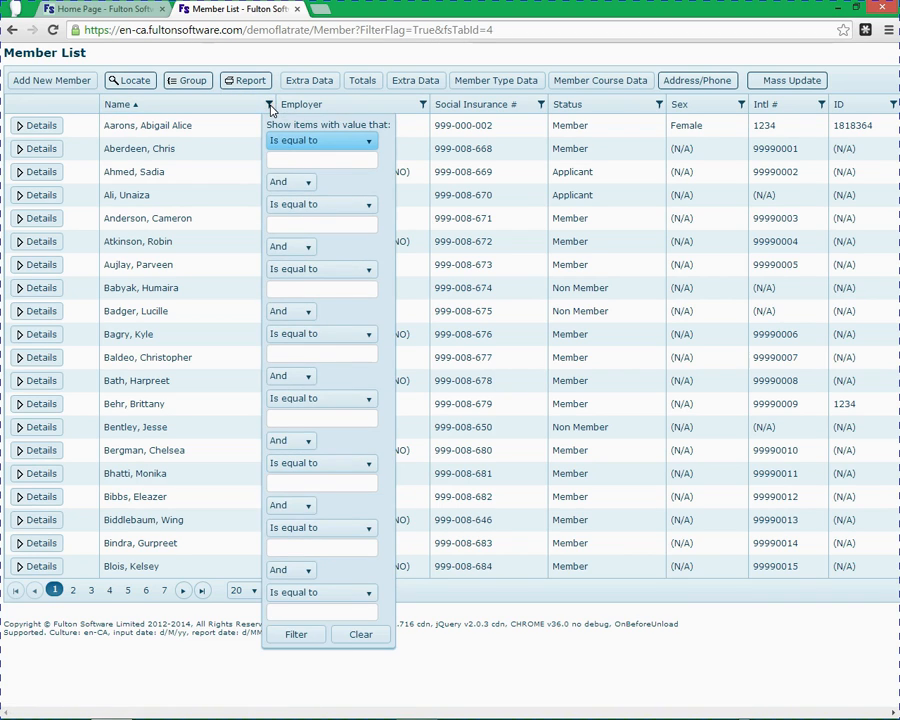
{"action": "left_click", "coordinate": [332, 150]}
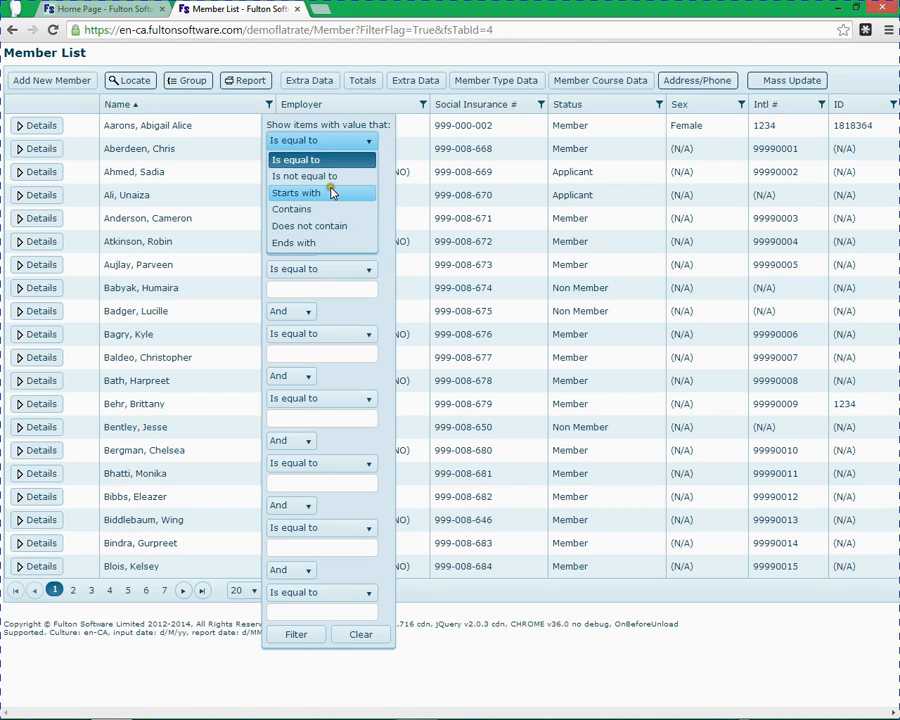
{"action": "left_click", "coordinate": [331, 193]}
{"action": "left_click", "coordinate": [317, 161]}
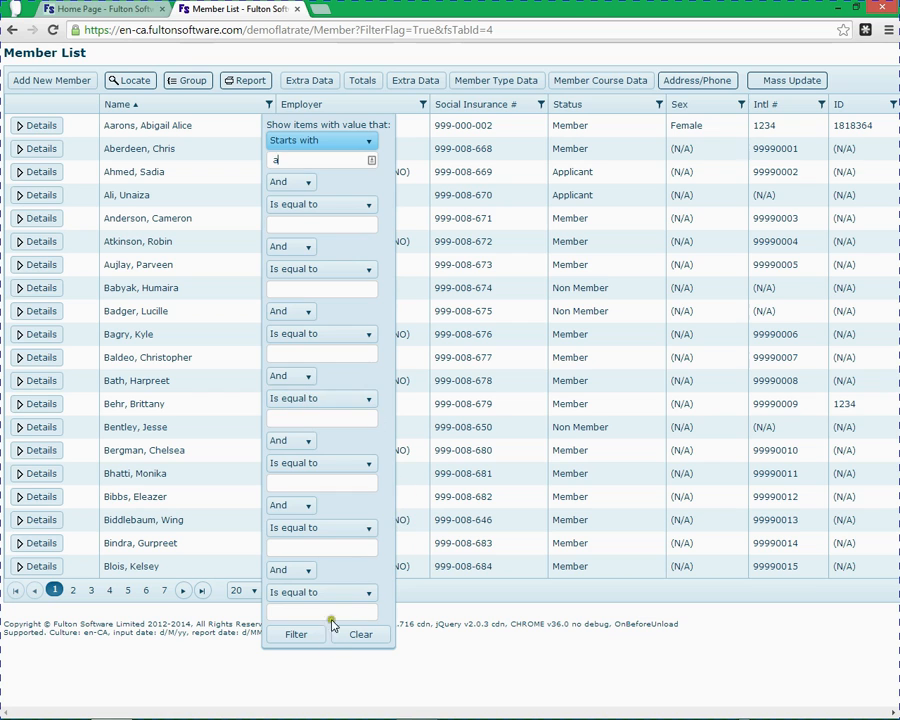
{"action": "left_click", "coordinate": [296, 636]}
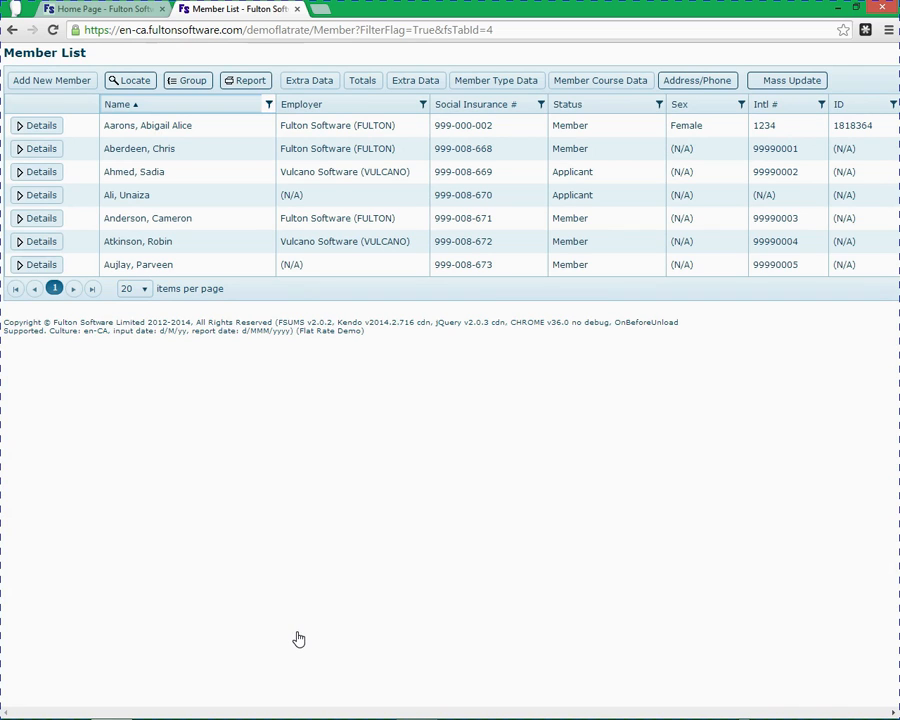
Extend the Name filter with Or conditions so it also shows members whose name starts with "b" or "c"
{"action": "left_click", "coordinate": [268, 107]}
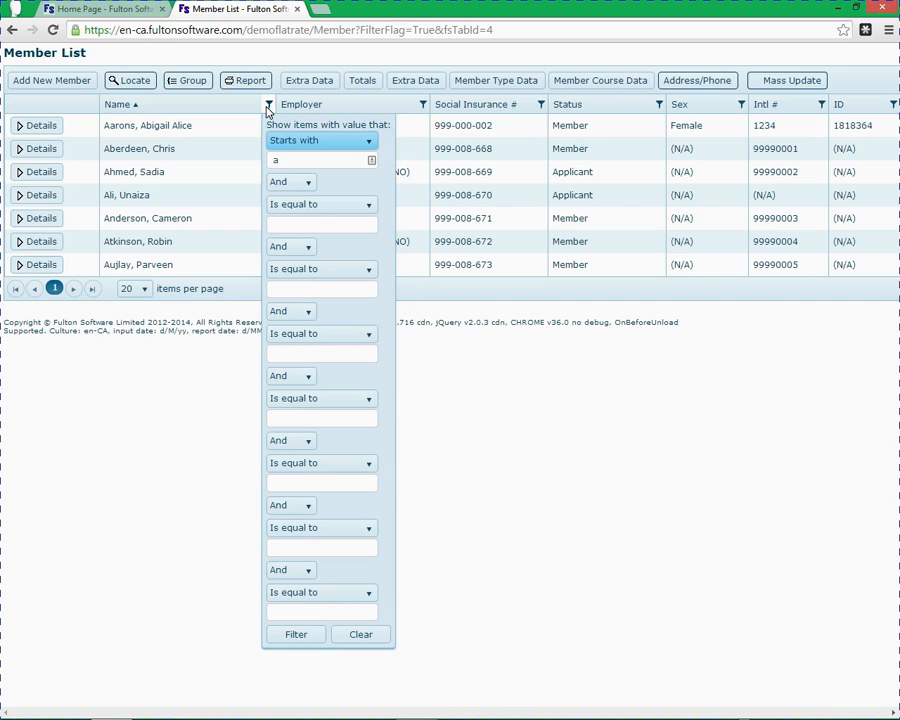
{"action": "left_click", "coordinate": [292, 183]}
{"action": "left_click", "coordinate": [295, 187]}
{"action": "left_click", "coordinate": [298, 217]}
{"action": "left_click", "coordinate": [331, 207]}
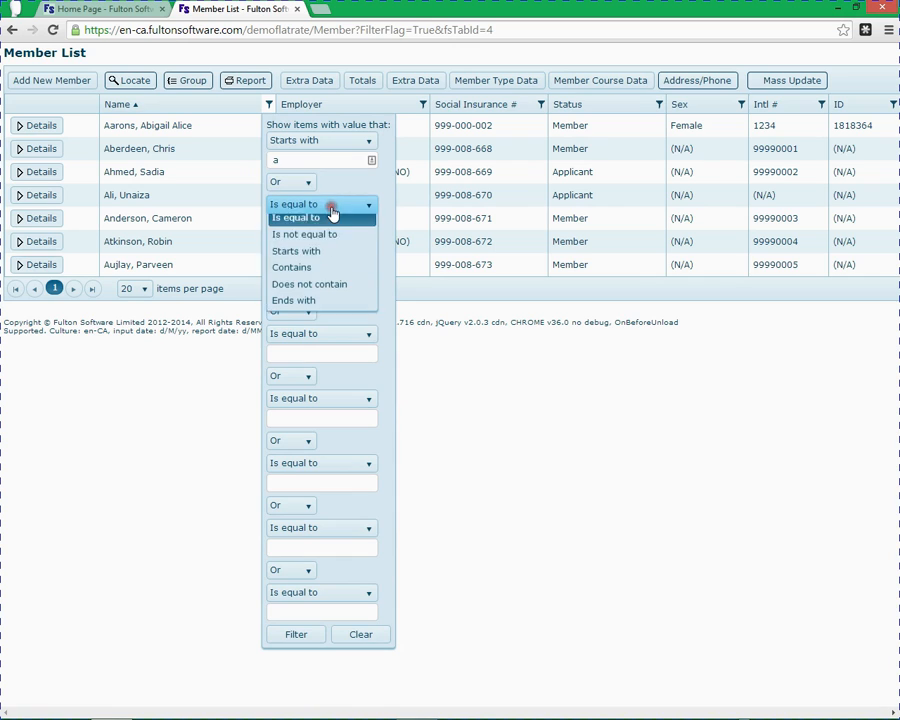
{"action": "left_click", "coordinate": [331, 256]}
{"action": "left_click", "coordinate": [320, 223]}
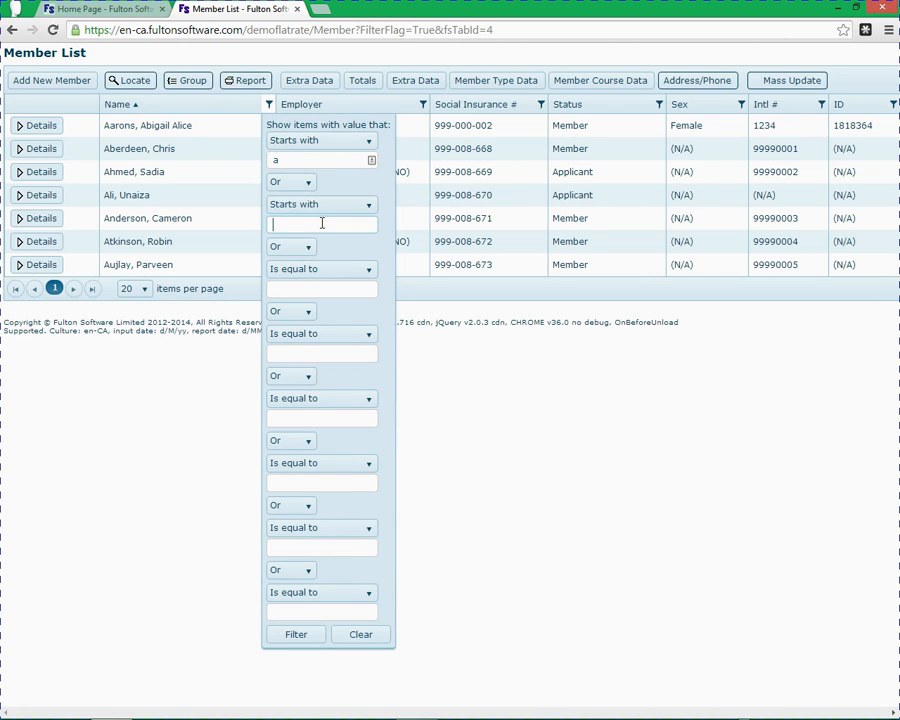
{"action": "left_click", "coordinate": [302, 271]}
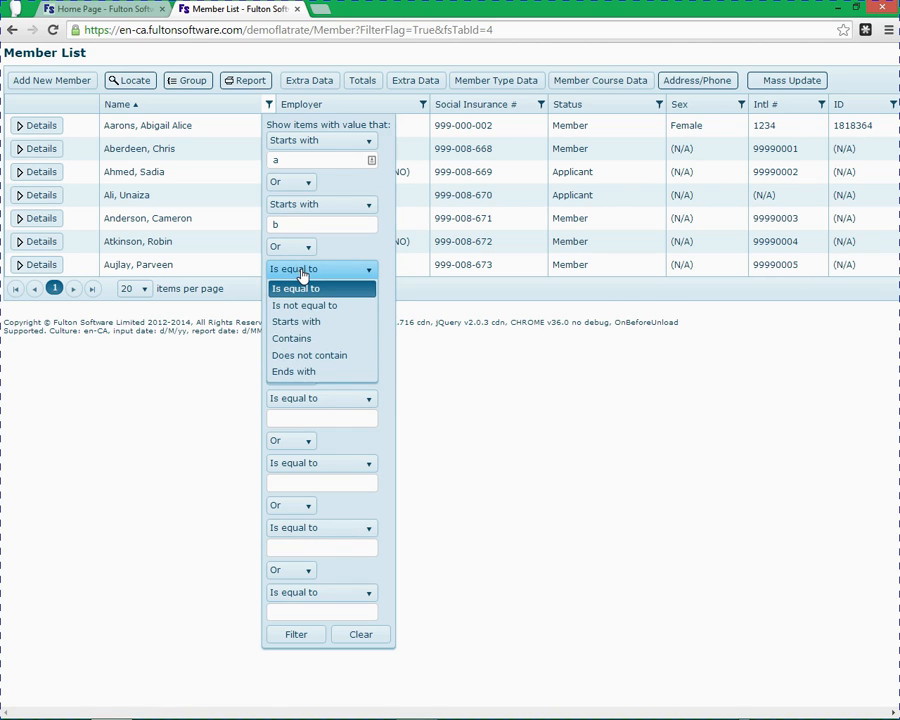
{"action": "left_click", "coordinate": [297, 322]}
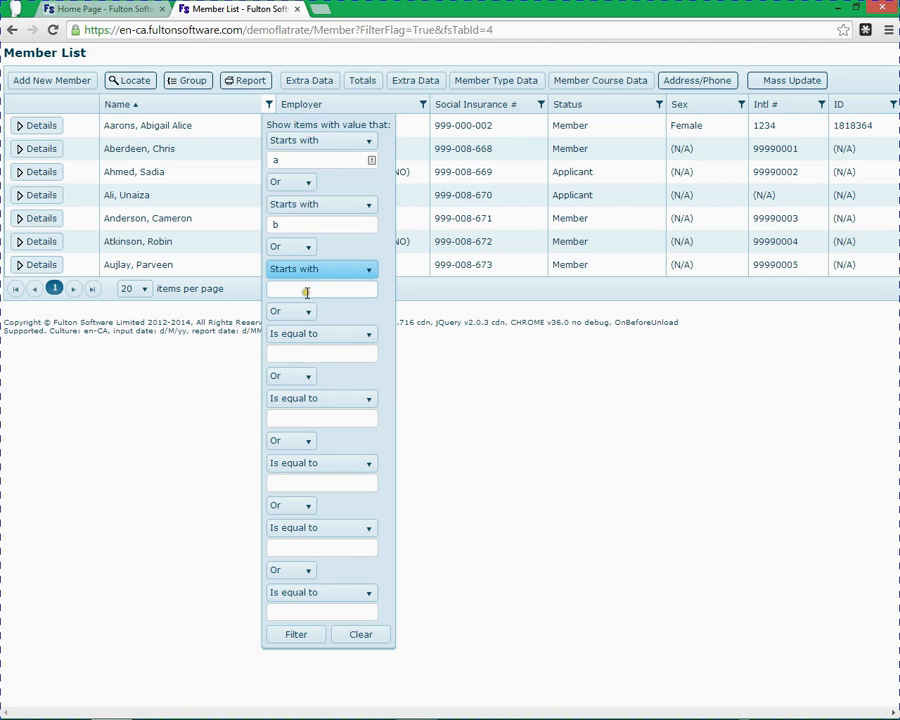
{"action": "left_click", "coordinate": [307, 292]}
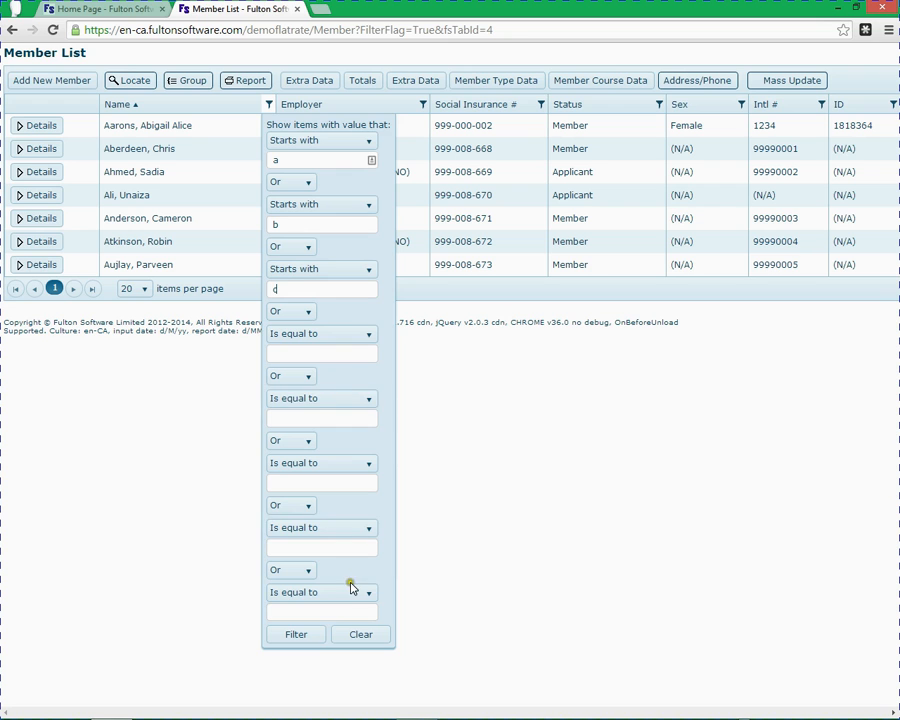
{"action": "left_click", "coordinate": [305, 636]}
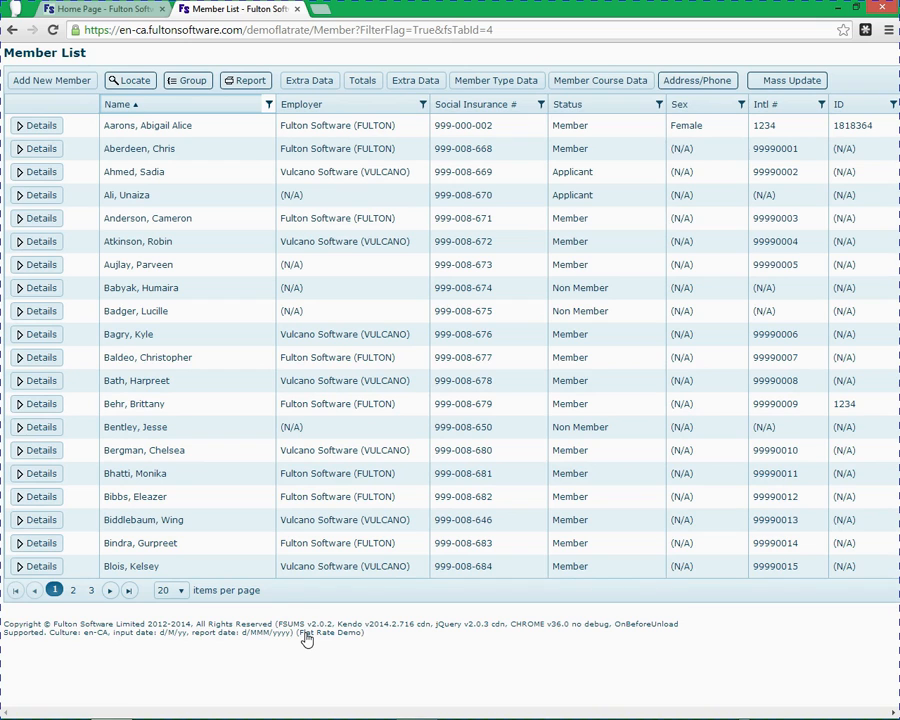
View page 2 of the filtered member list, and set the list to 100 items per page to look through it
{"action": "left_click", "coordinate": [72, 592]}
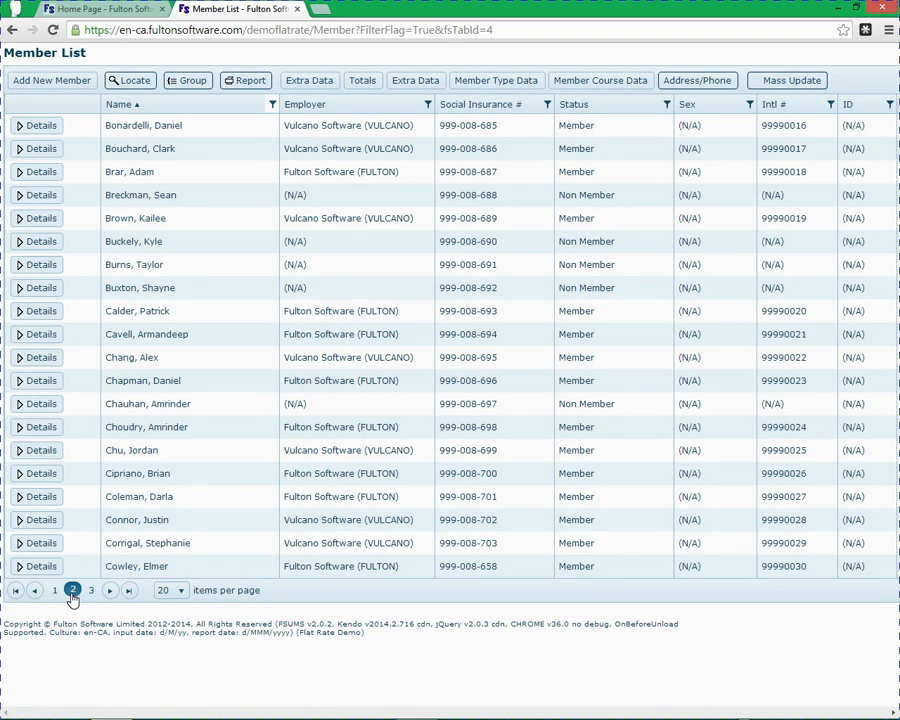
{"action": "left_click", "coordinate": [180, 590]}
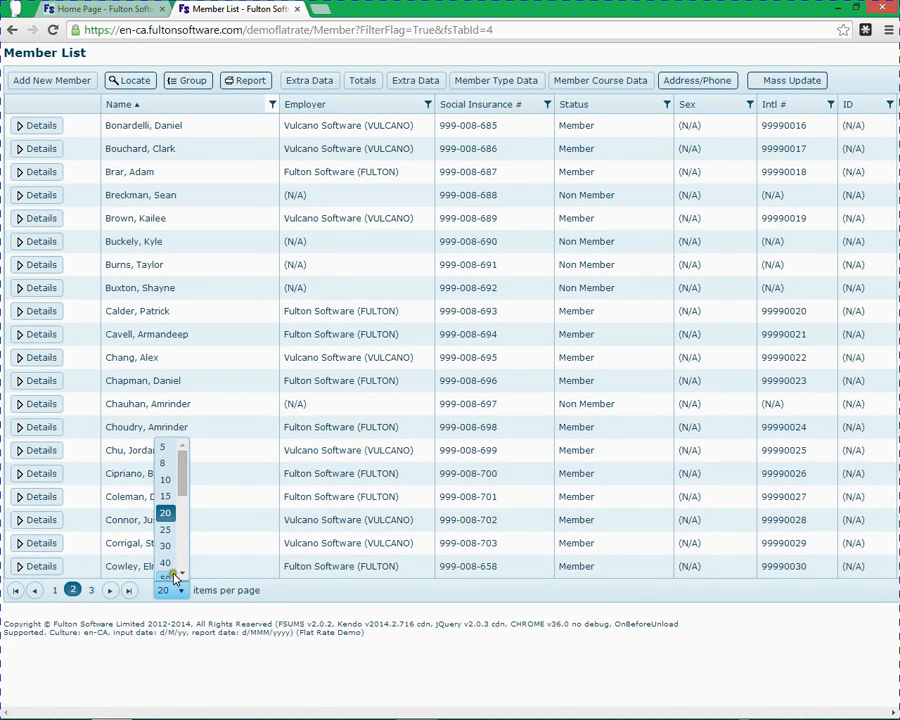
{"action": "left_click", "coordinate": [182, 573]}
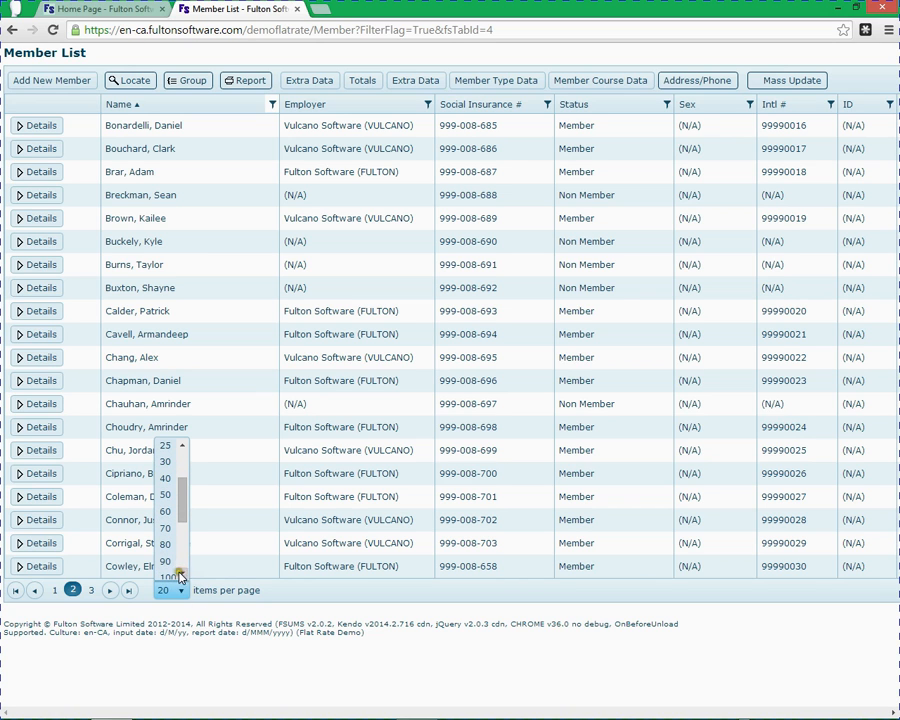
{"action": "left_click", "coordinate": [168, 577]}
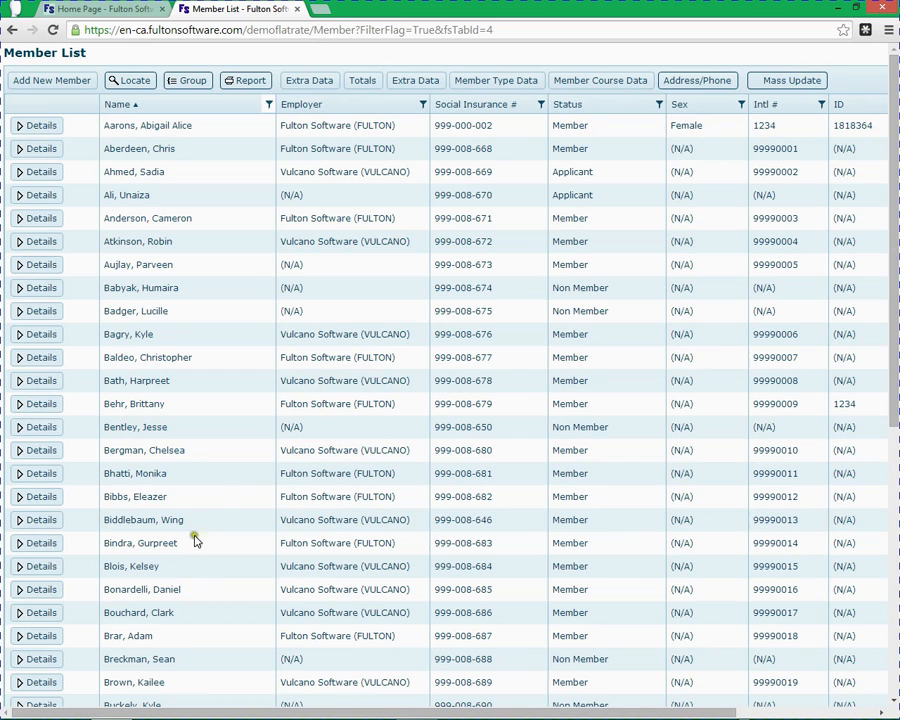
{"action": "scroll", "coordinate": [218, 493], "scroll_direction": "down", "scroll_amount": 5}
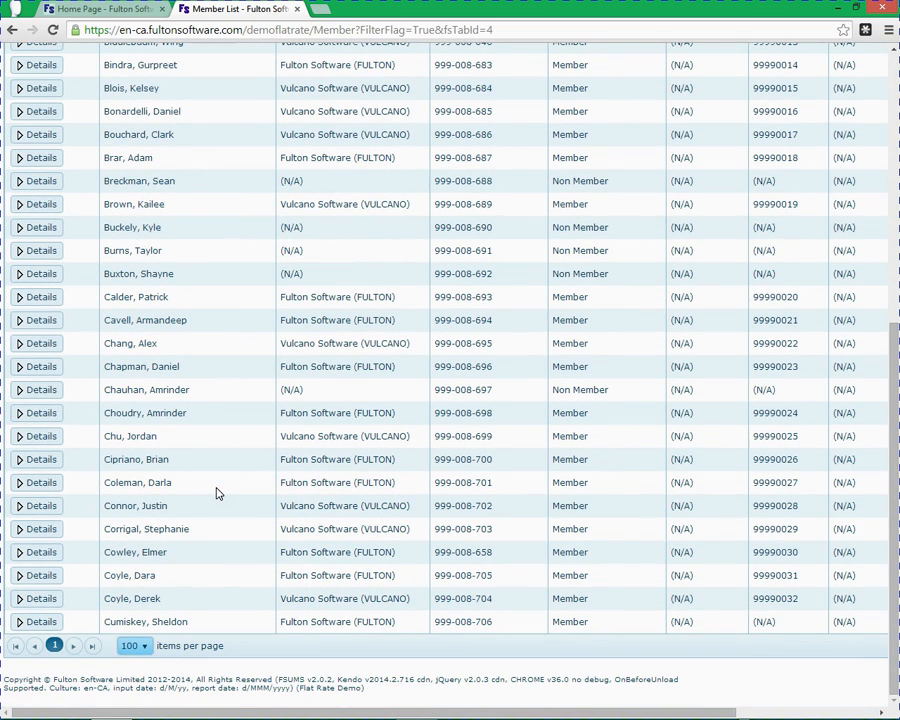
{"action": "left_click_drag", "start_coordinate": [218, 490], "coordinate": [233, 347]}
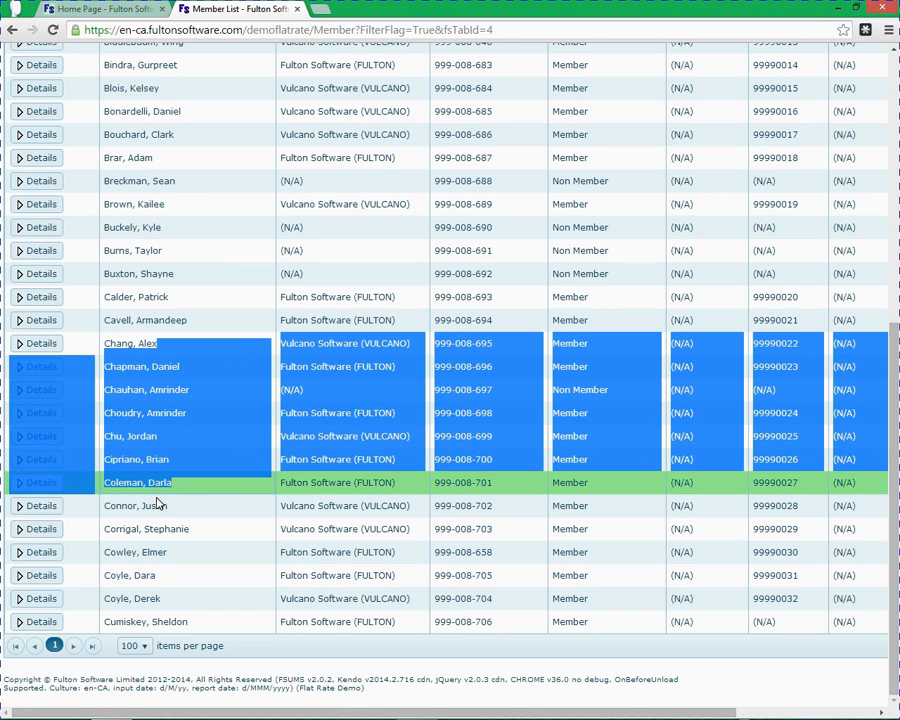
{"action": "scroll", "coordinate": [157, 503], "scroll_direction": "up", "scroll_amount": 5}
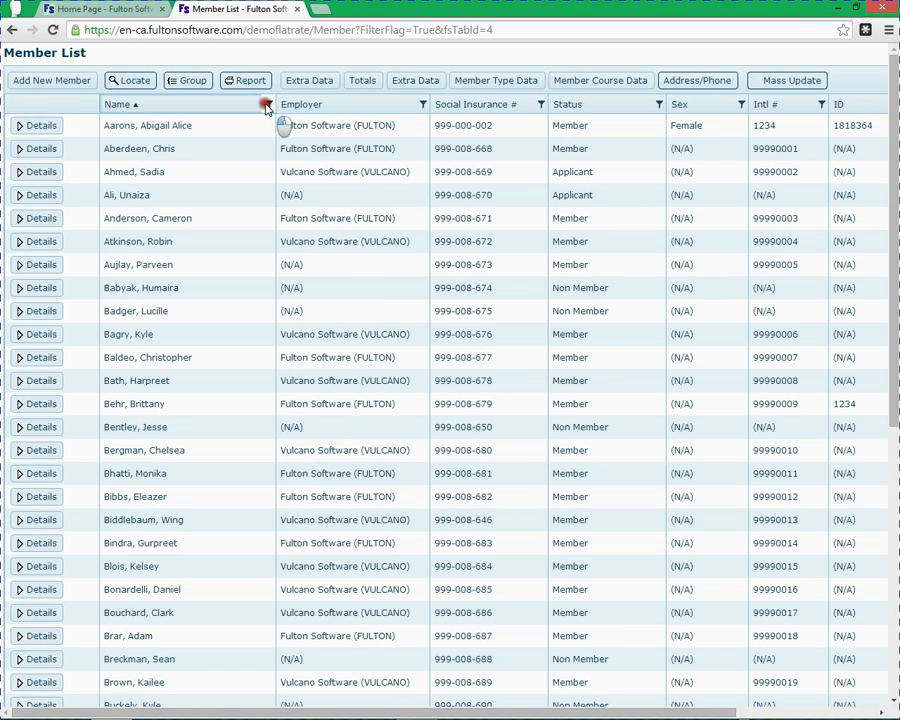
Clear the Name filter and filter the Employer column to members of Fulton Software (FULTON) or Vulcano Software (VULCANO)
{"action": "left_click", "coordinate": [267, 105]}
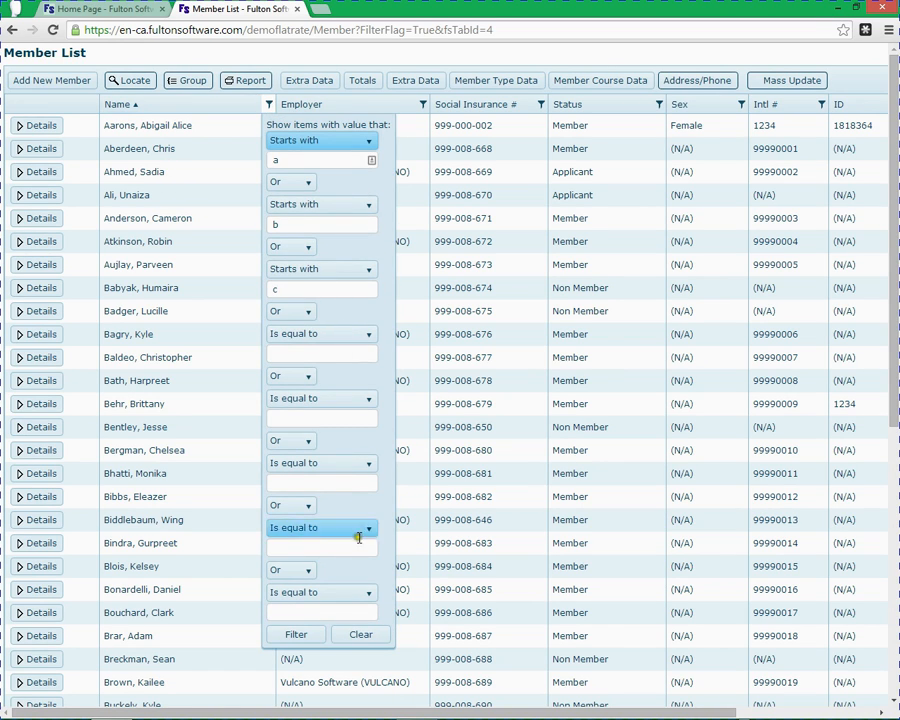
{"action": "left_click", "coordinate": [364, 635]}
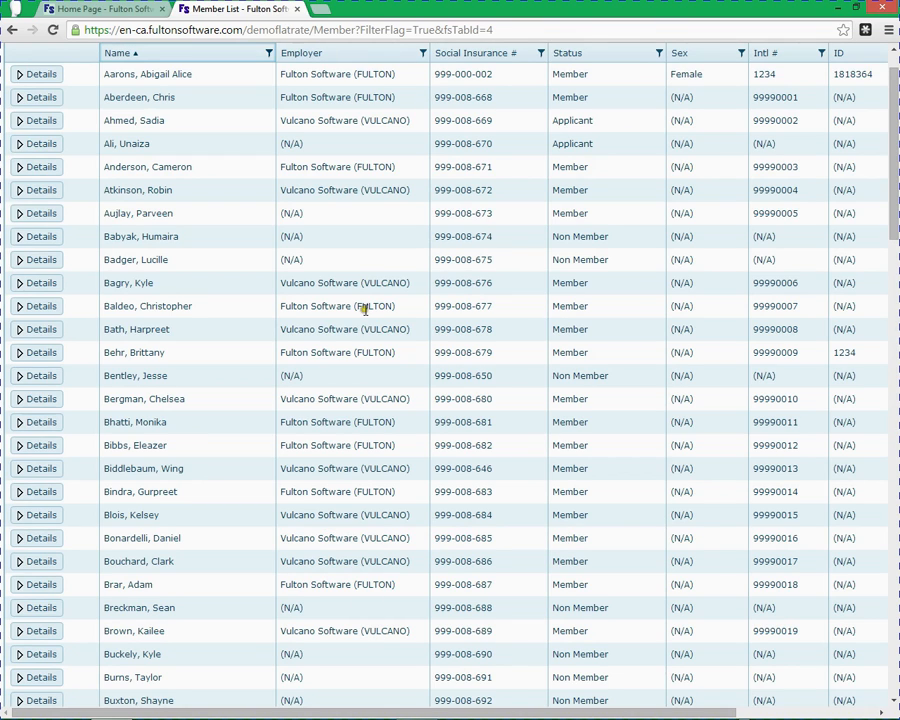
{"action": "left_click", "coordinate": [424, 54]}
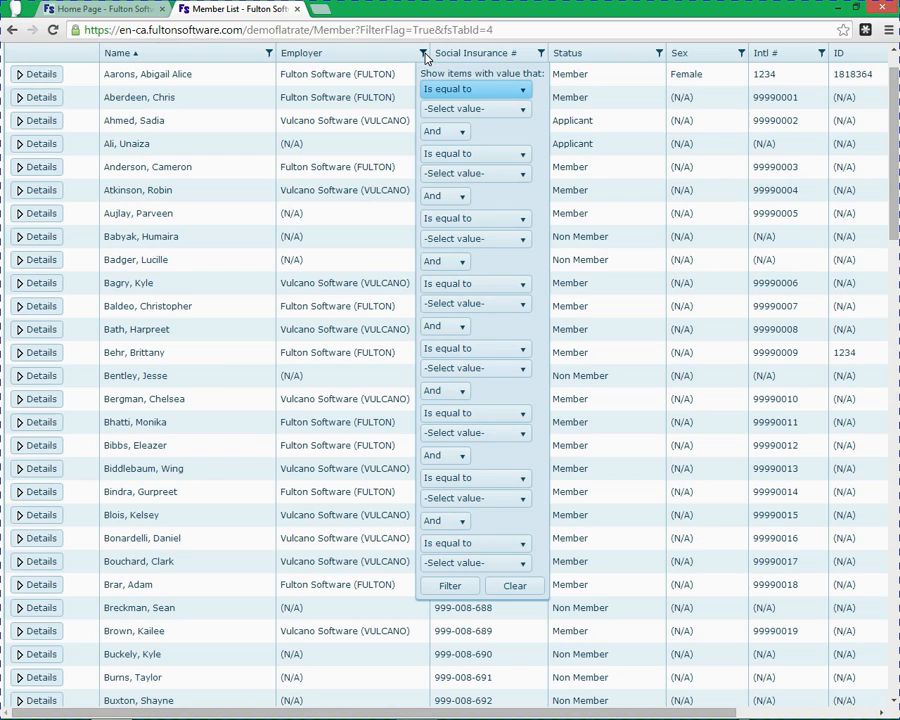
{"action": "left_click", "coordinate": [470, 108]}
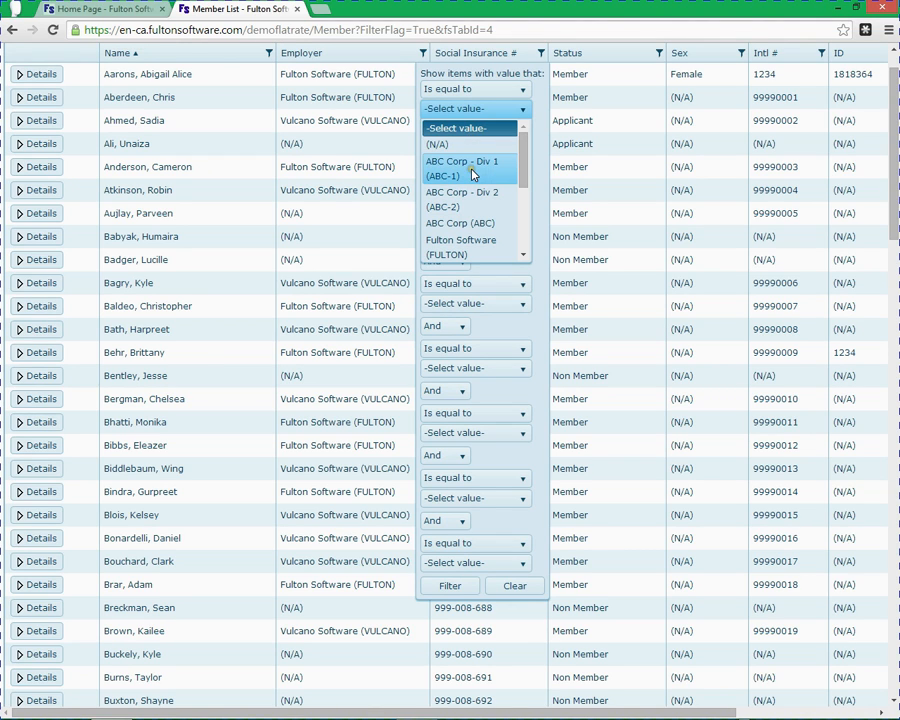
{"action": "left_click", "coordinate": [490, 240]}
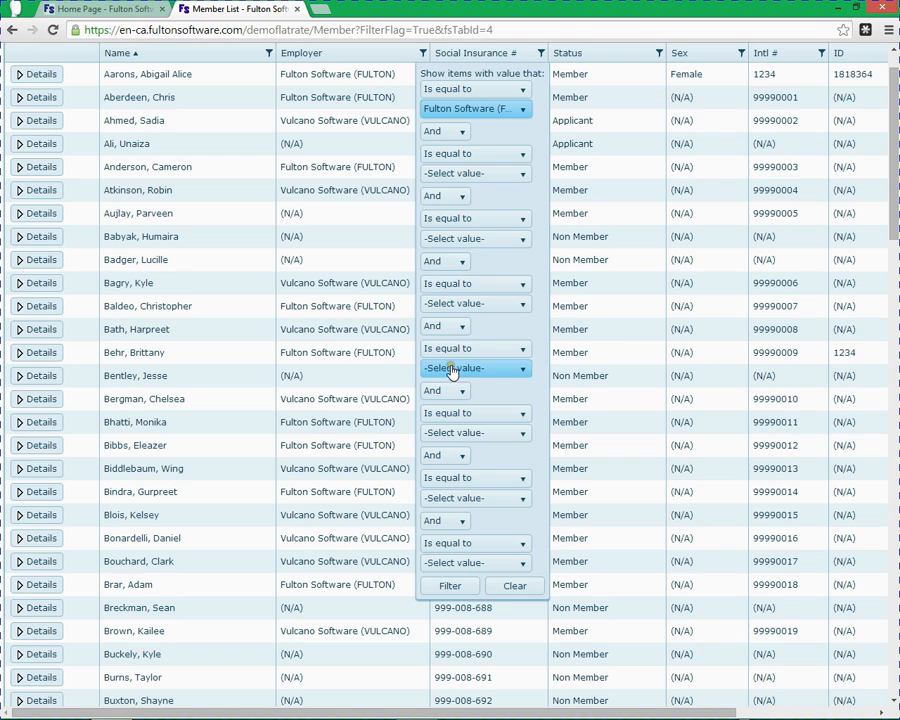
{"action": "left_click", "coordinate": [450, 133]}
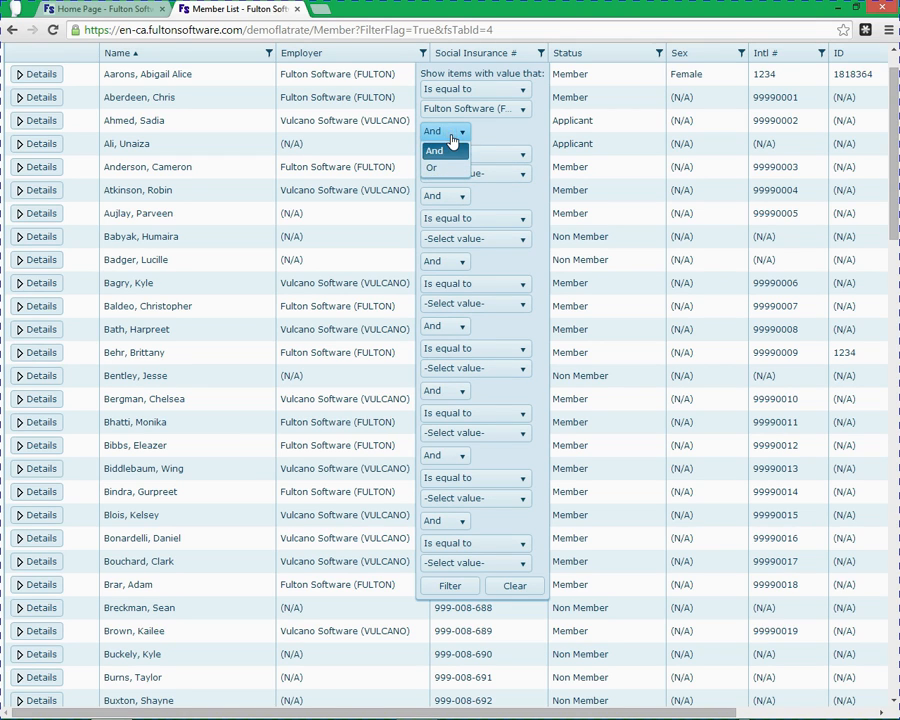
{"action": "left_click", "coordinate": [453, 168]}
{"action": "left_click", "coordinate": [491, 174]}
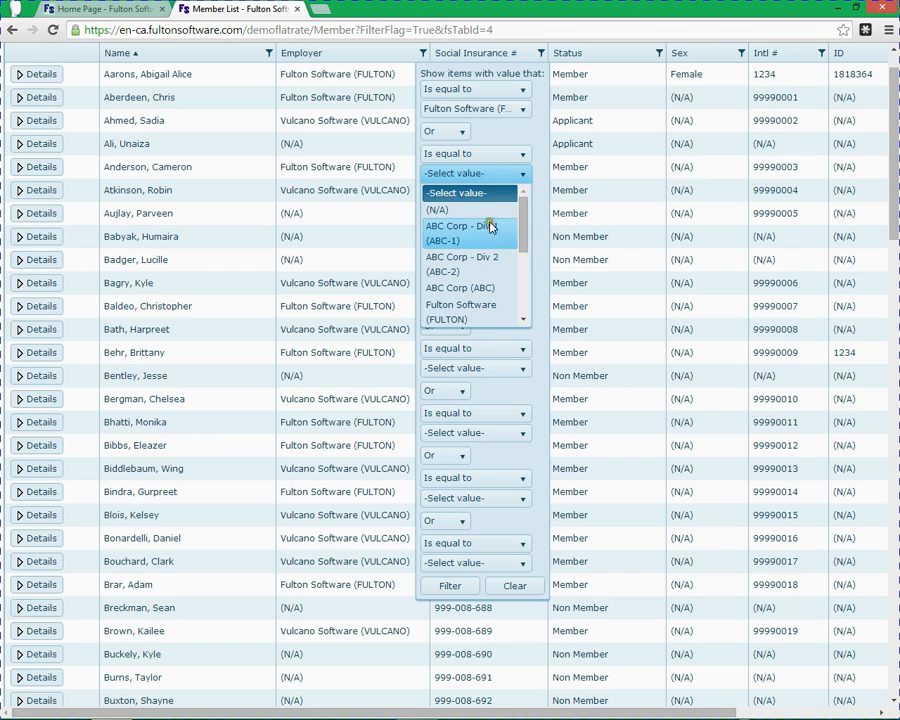
{"action": "scroll", "coordinate": [520, 318], "scroll_direction": "down", "scroll_amount": 2}
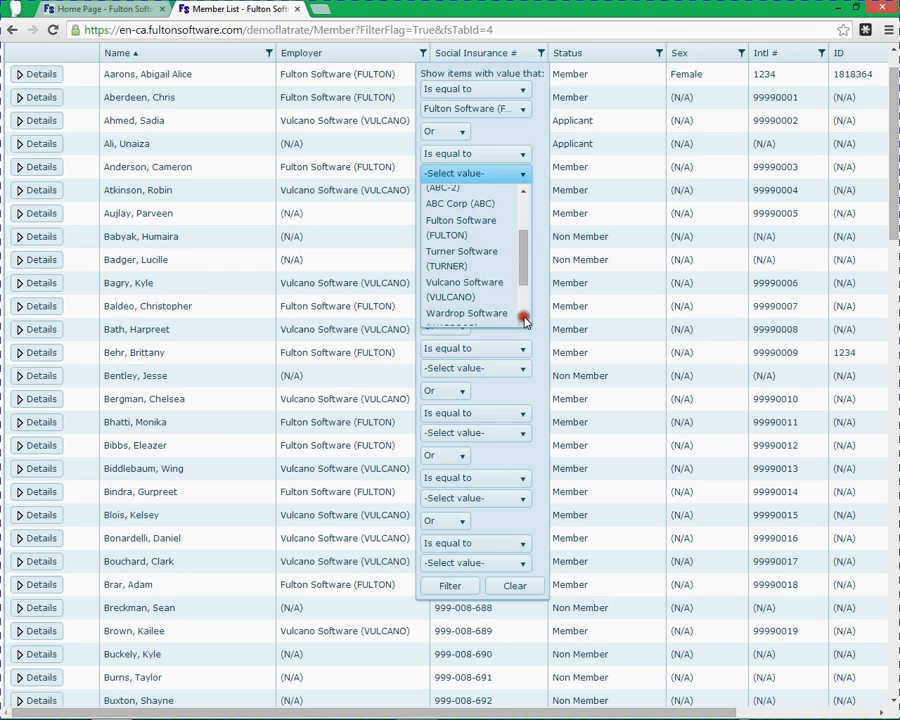
{"action": "left_click", "coordinate": [474, 290]}
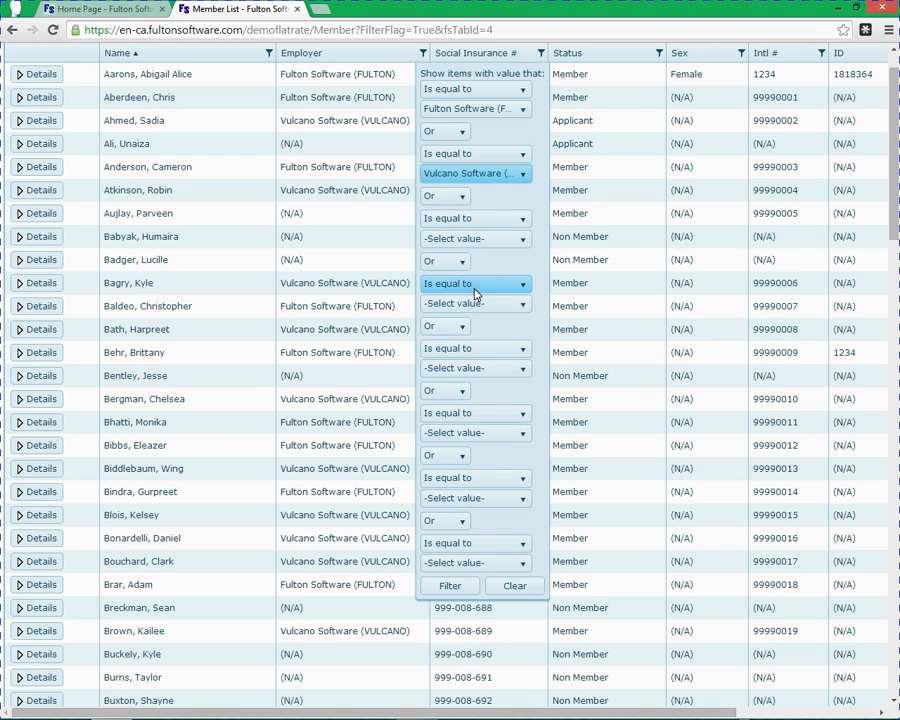
{"action": "left_click", "coordinate": [450, 587]}
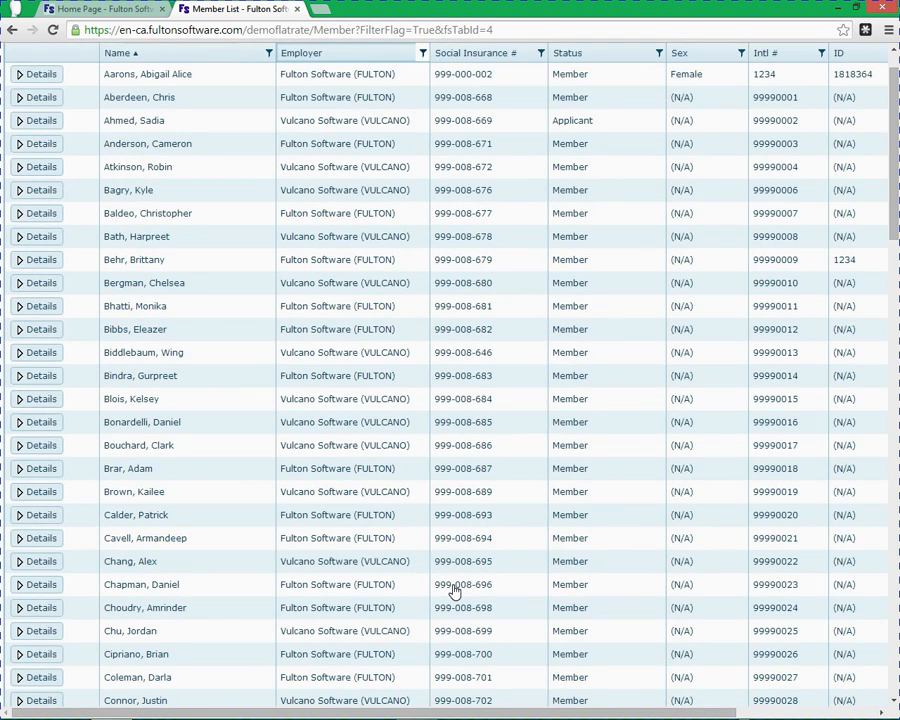
Add a Name filter for names starting with "a" on top of the Employer filter
{"action": "scroll", "coordinate": [455, 591], "scroll_direction": "up", "scroll_amount": 1}
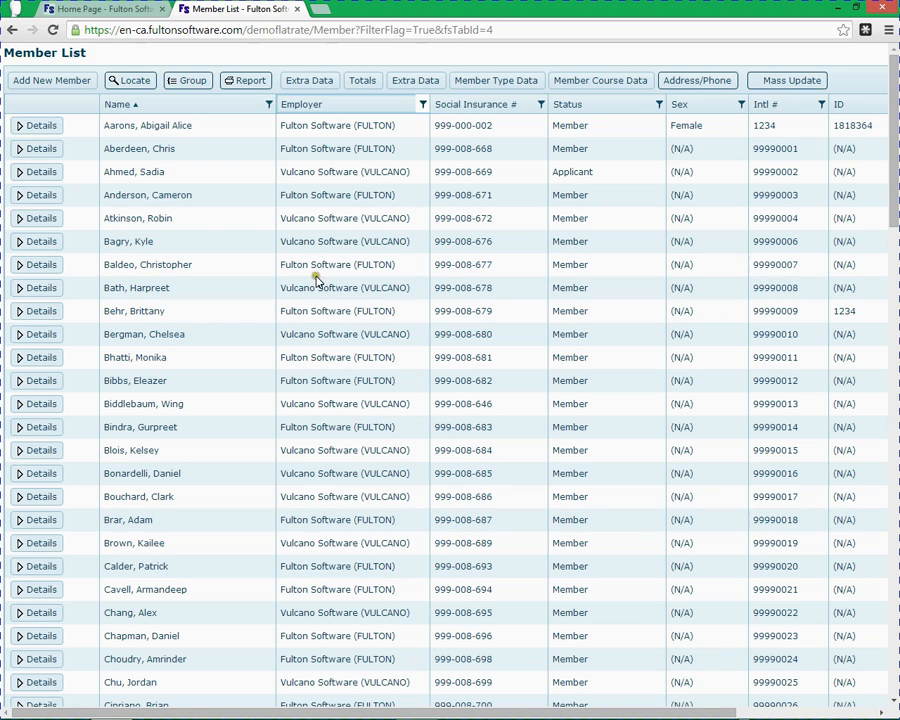
{"action": "left_click", "coordinate": [269, 106]}
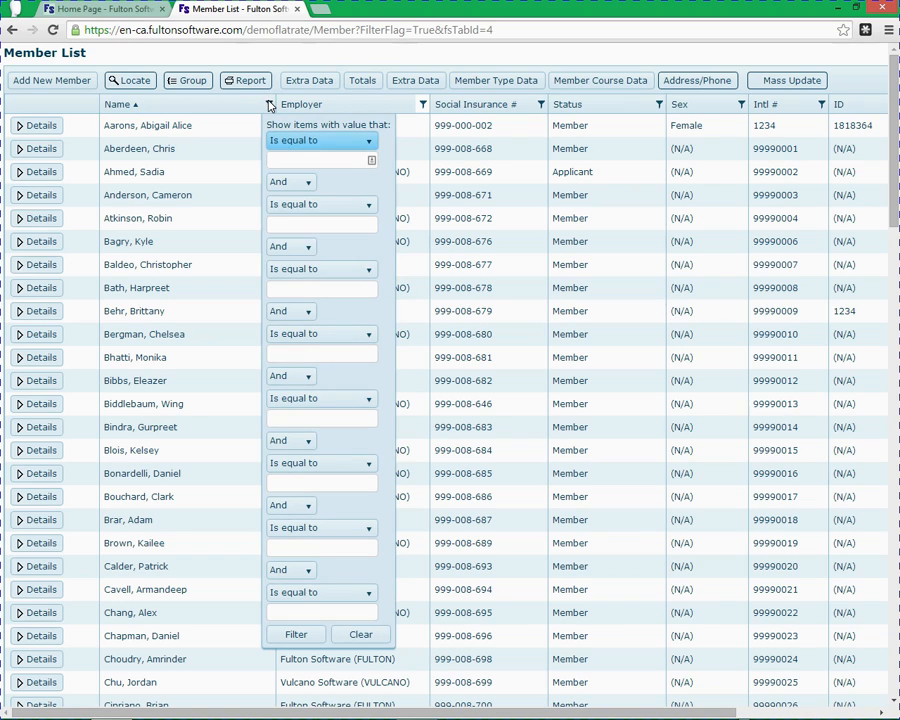
{"action": "left_click", "coordinate": [313, 143]}
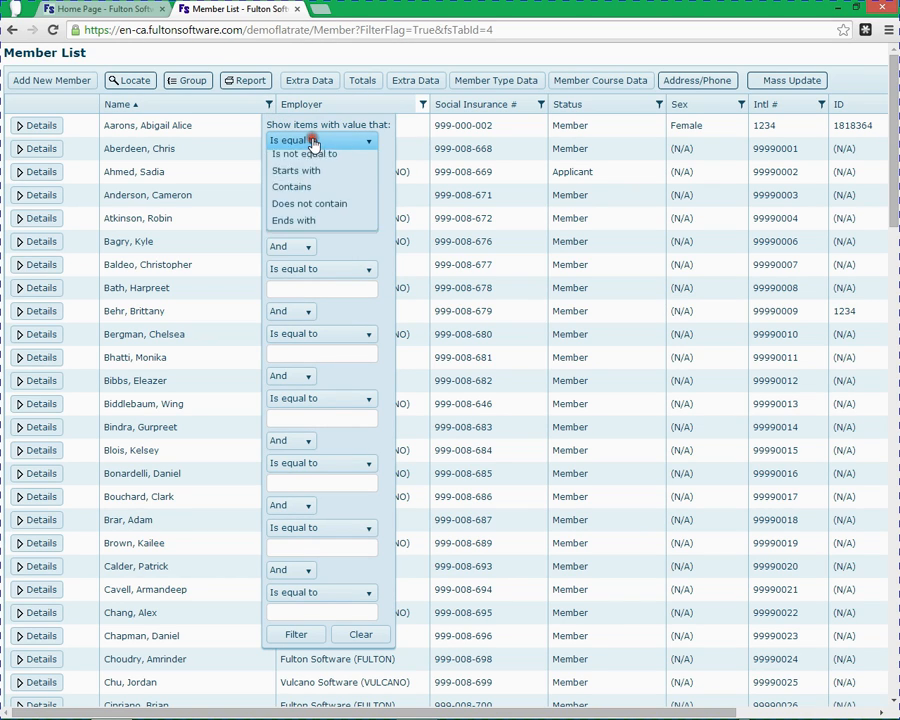
{"action": "left_click", "coordinate": [311, 193]}
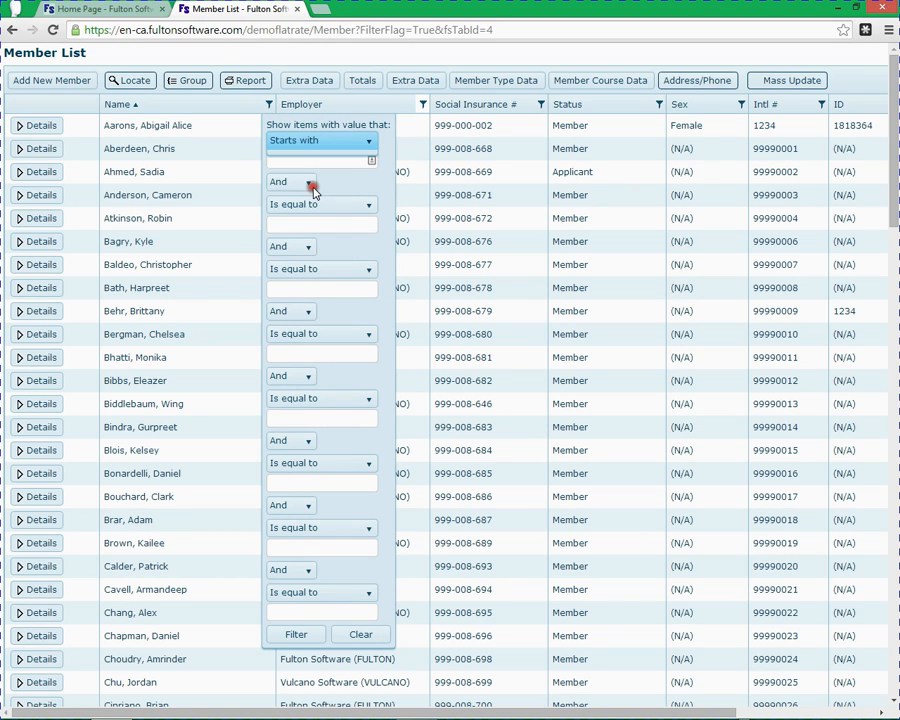
{"action": "left_click", "coordinate": [327, 160]}
{"action": "type", "text": "a"}
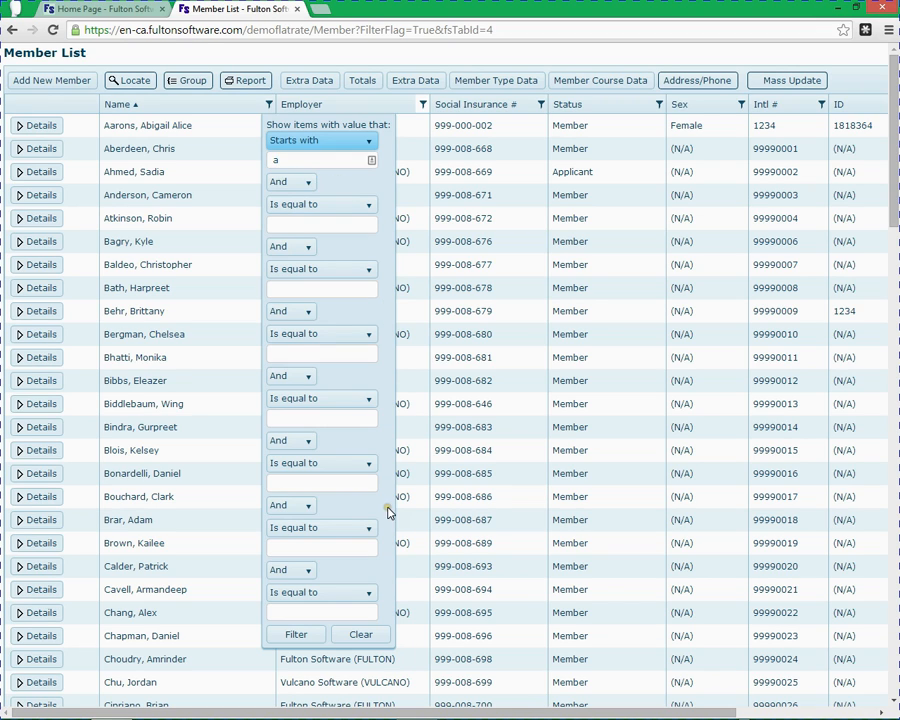
{"action": "left_click", "coordinate": [296, 634]}
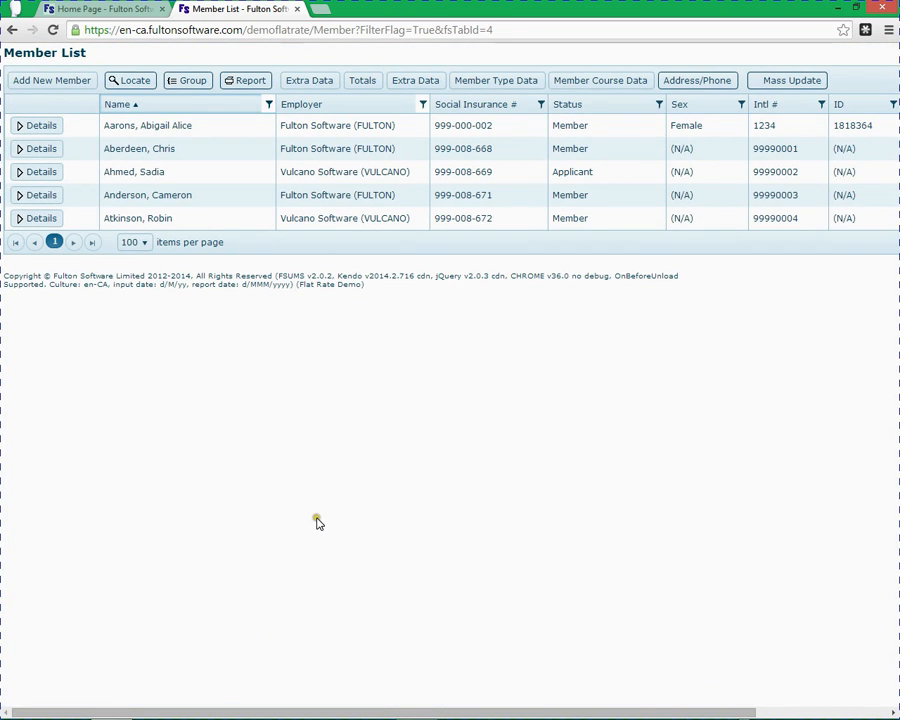
Clear the Name filter while keeping the Employer filter
{"action": "left_click", "coordinate": [271, 176]}
{"action": "left_click", "coordinate": [193, 173]}
{"action": "left_click", "coordinate": [269, 104]}
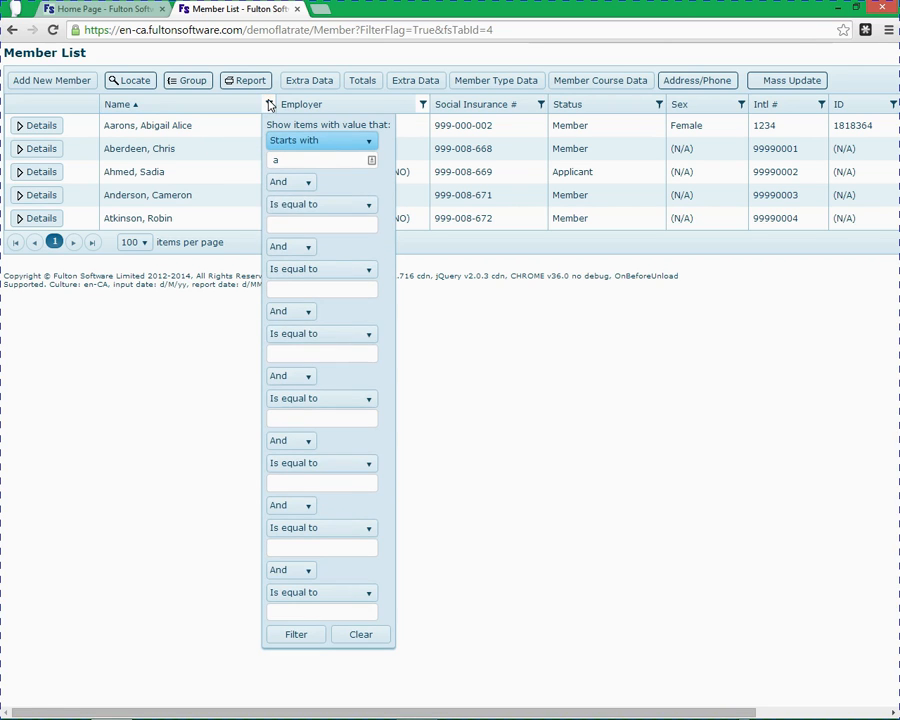
{"action": "left_click", "coordinate": [363, 635]}
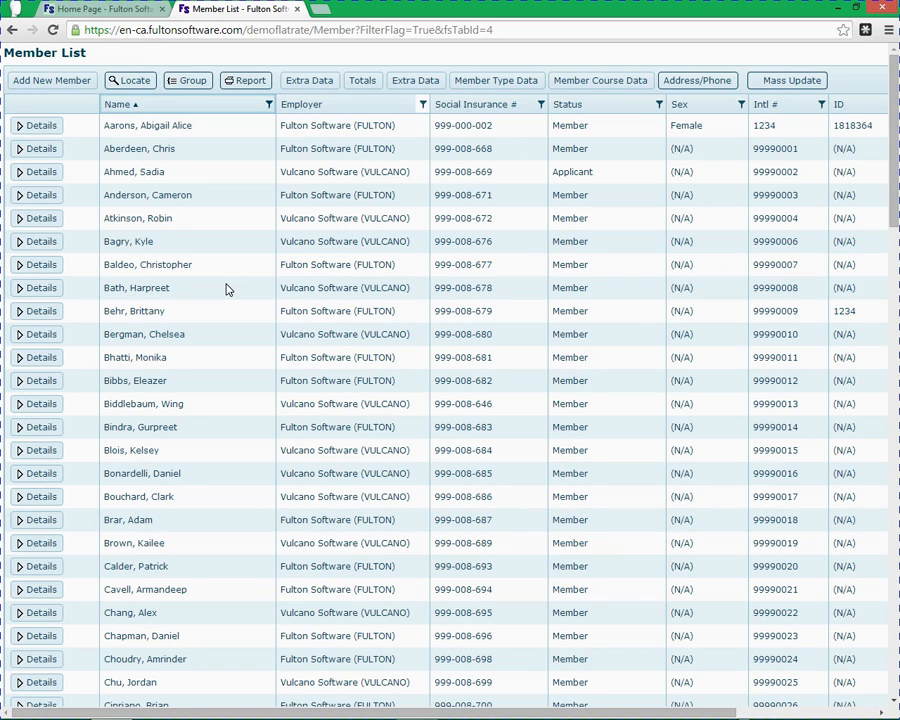
Turn on grouping for the member list and group the members by the Employer column
{"action": "left_click", "coordinate": [189, 84]}
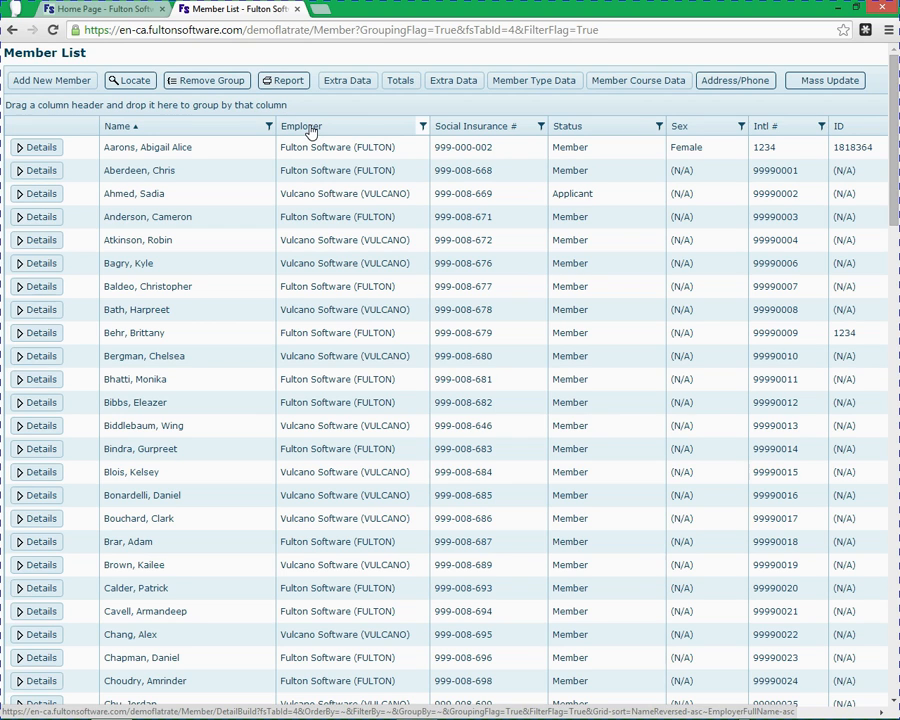
{"action": "left_click_drag", "start_coordinate": [311, 130], "coordinate": [288, 37]}
{"action": "left_click", "coordinate": [315, 72]}
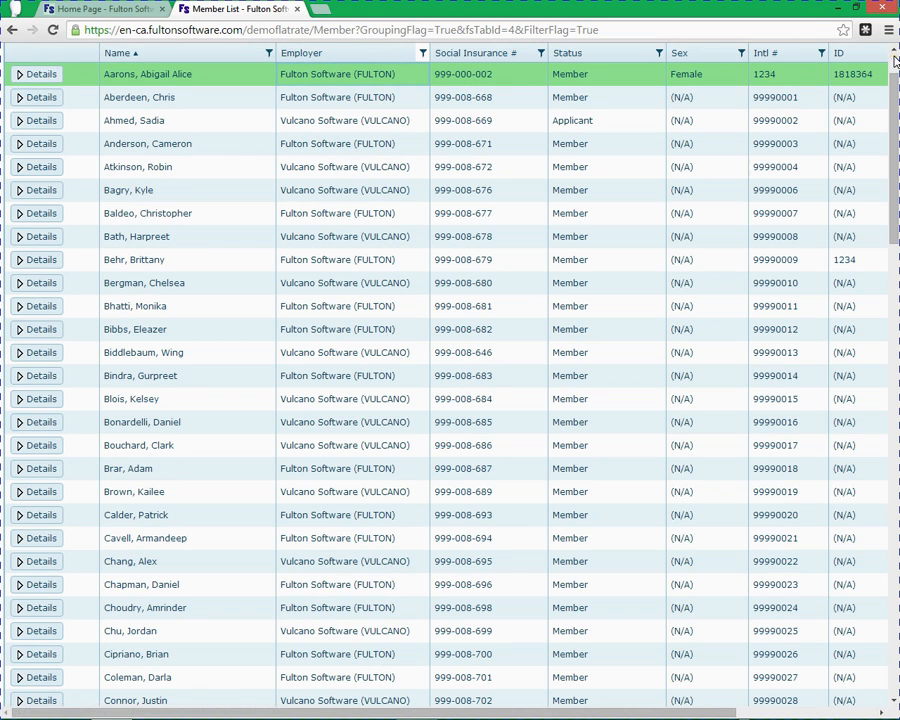
{"action": "scroll", "coordinate": [893, 57], "scroll_direction": "up", "scroll_amount": 1}
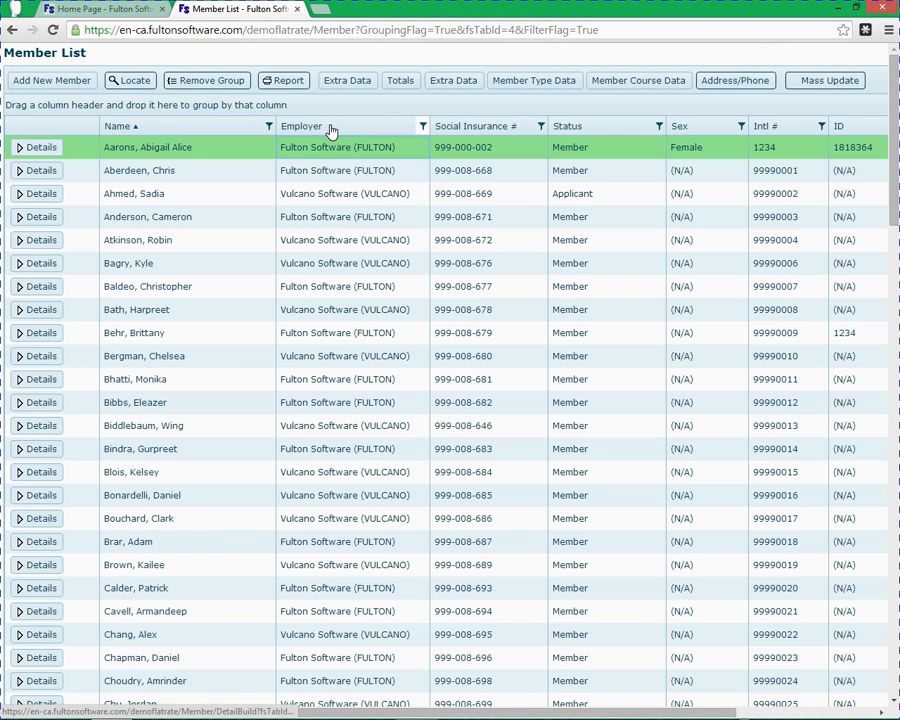
{"action": "left_click_drag", "start_coordinate": [332, 128], "coordinate": [320, 105]}
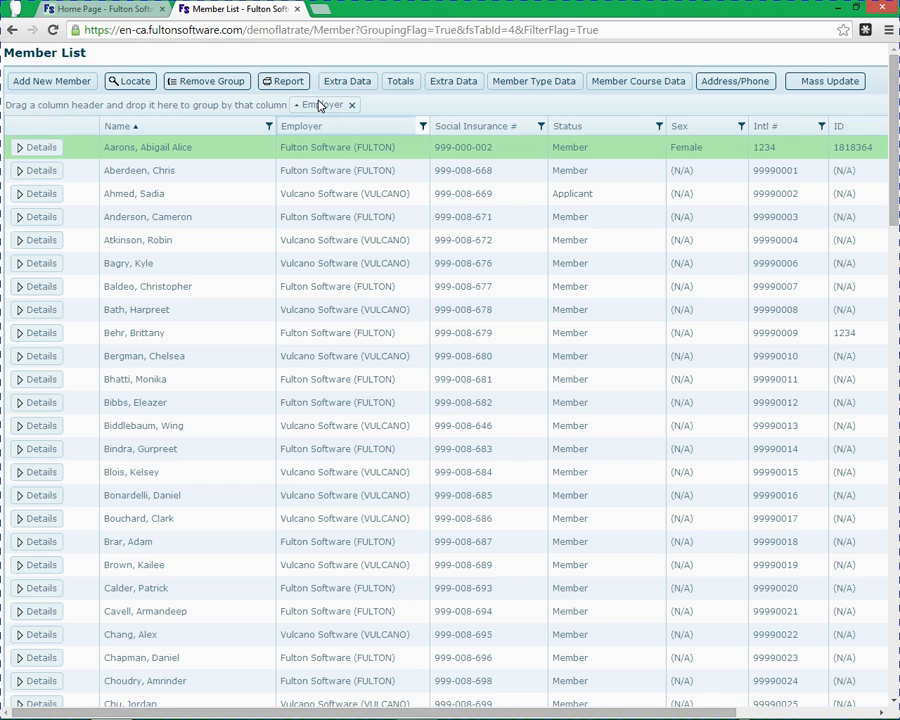
{"action": "left_click_drag", "start_coordinate": [320, 105], "coordinate": [320, 105]}
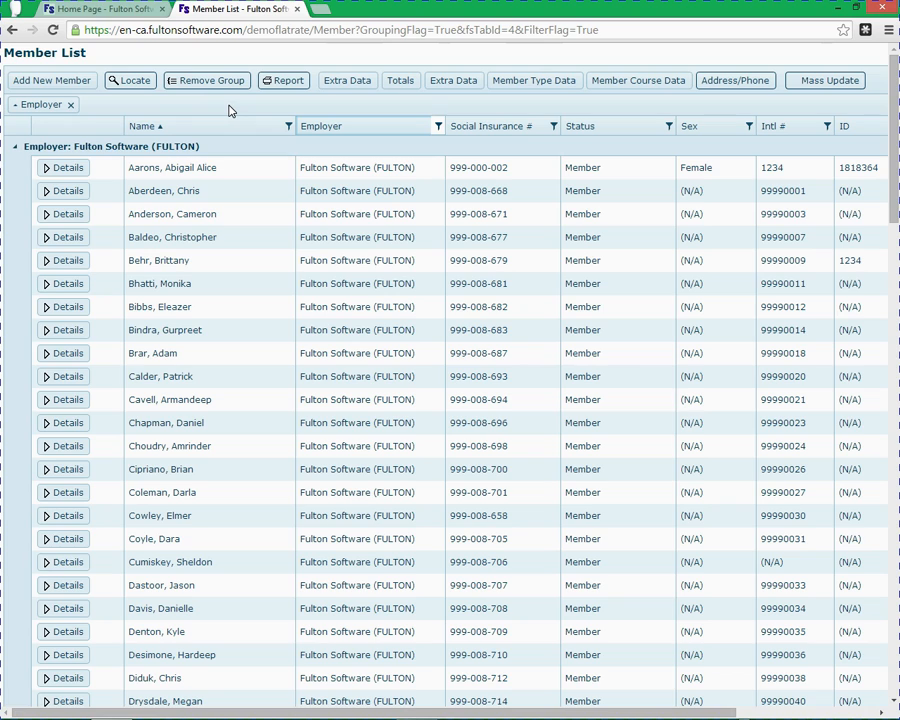
Run the Member Name report for the grouped list with the default parameters and PDF output
{"action": "left_click", "coordinate": [282, 86]}
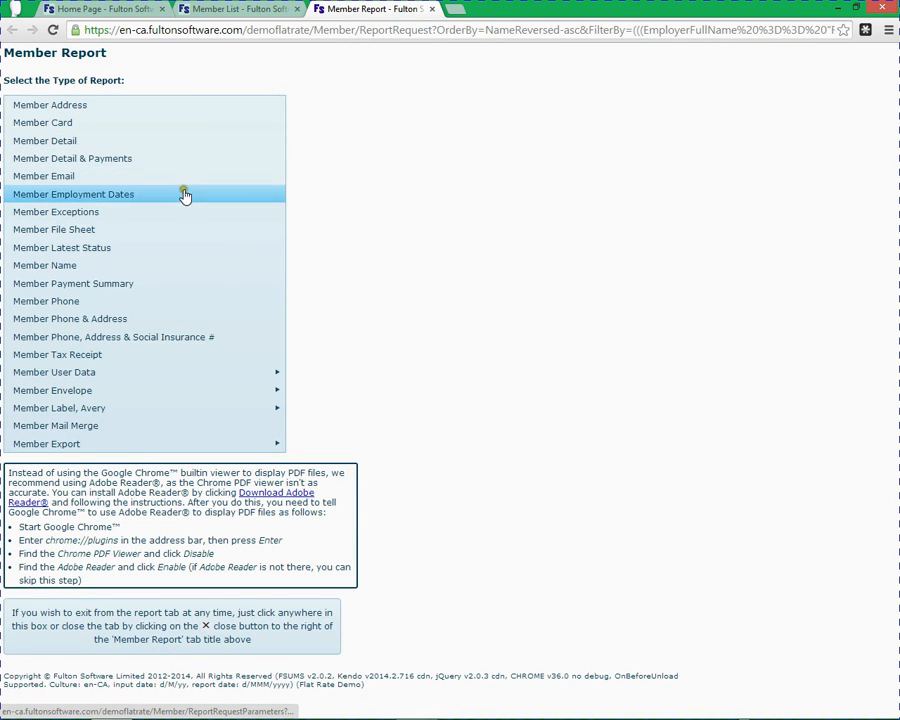
{"action": "left_click", "coordinate": [193, 270]}
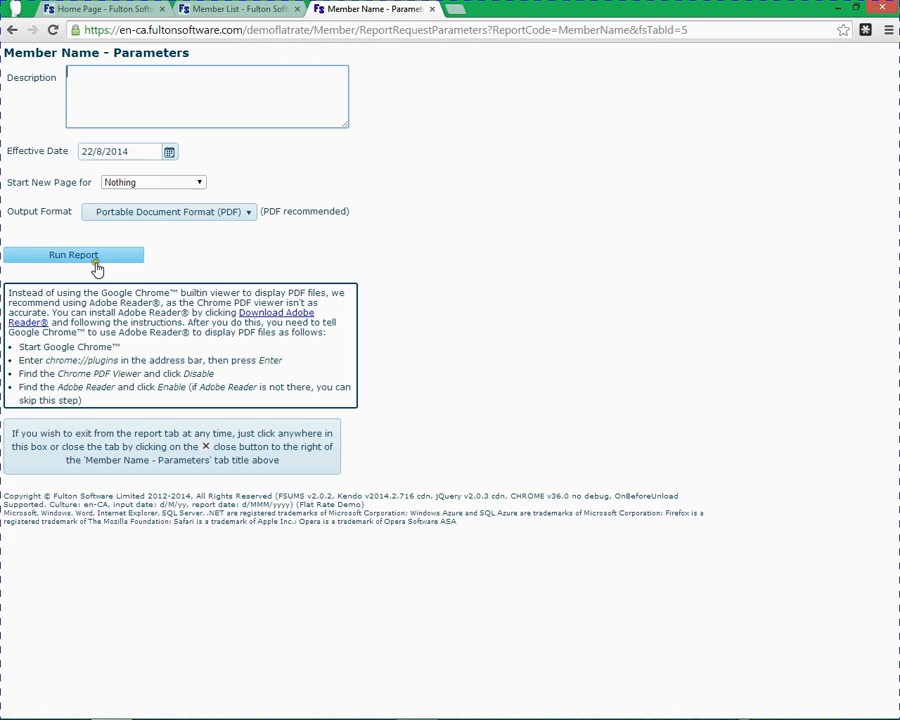
{"action": "left_click", "coordinate": [97, 262]}
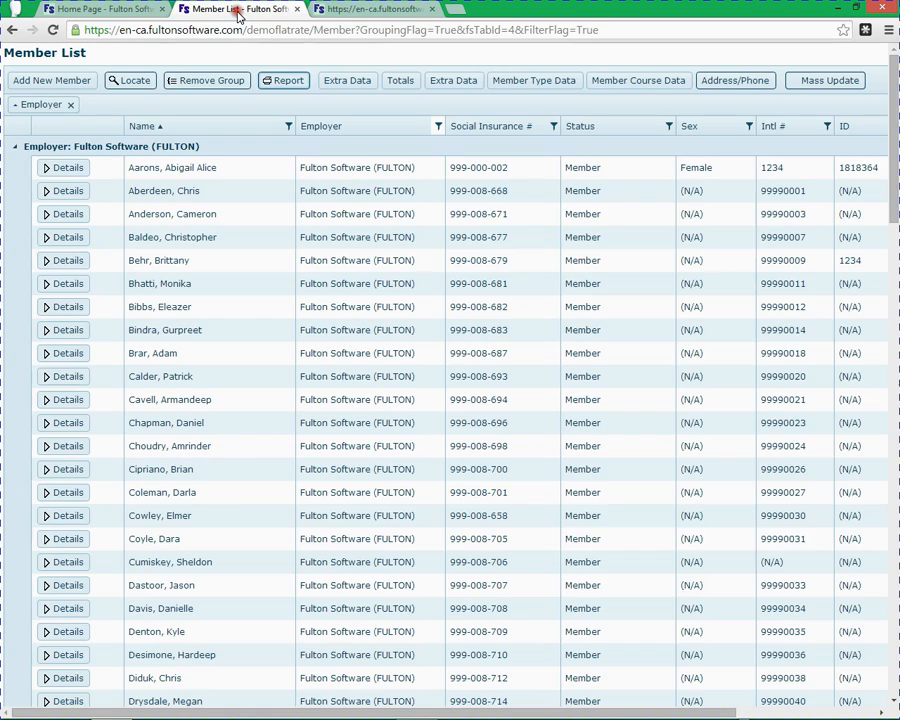
Compare the Member Name report with the grouped member list, and close the report
{"action": "left_click", "coordinate": [239, 12]}
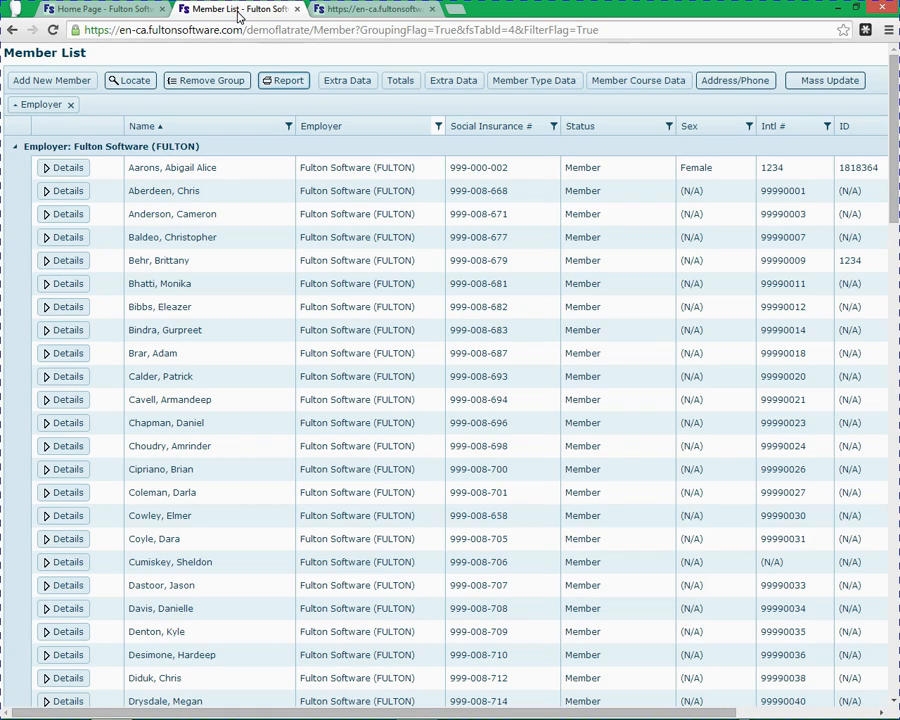
{"action": "left_click", "coordinate": [355, 8]}
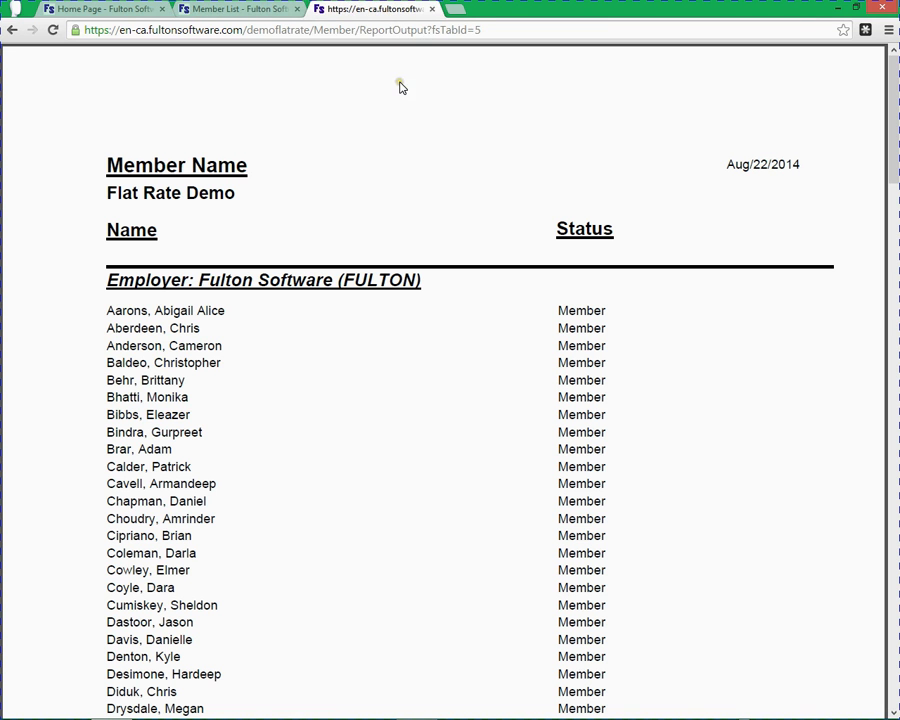
{"action": "mouse_move", "coordinate": [454, 615]}
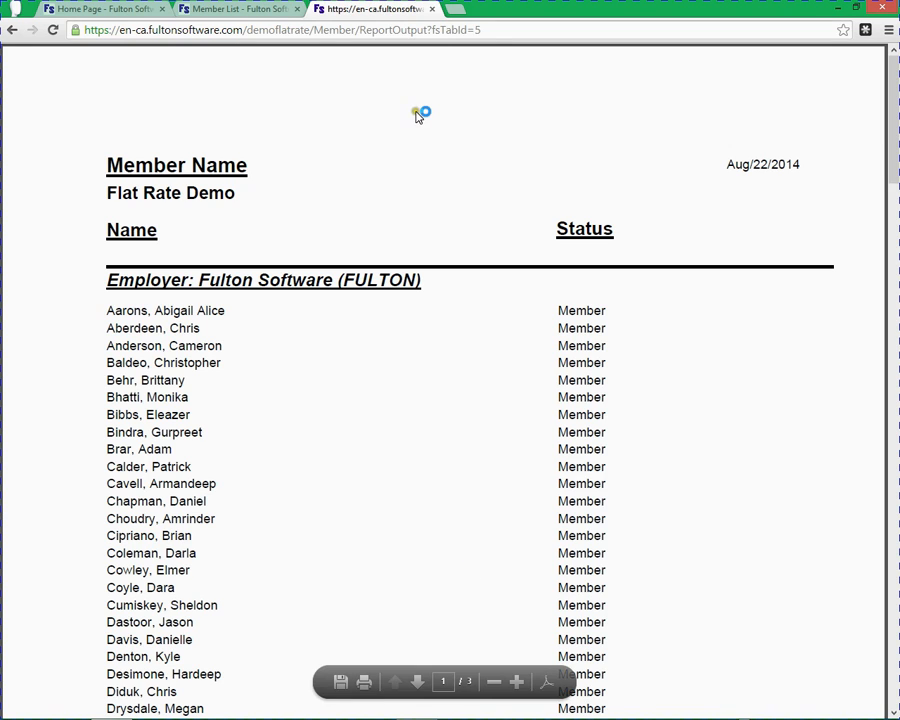
{"action": "left_click", "coordinate": [432, 12]}
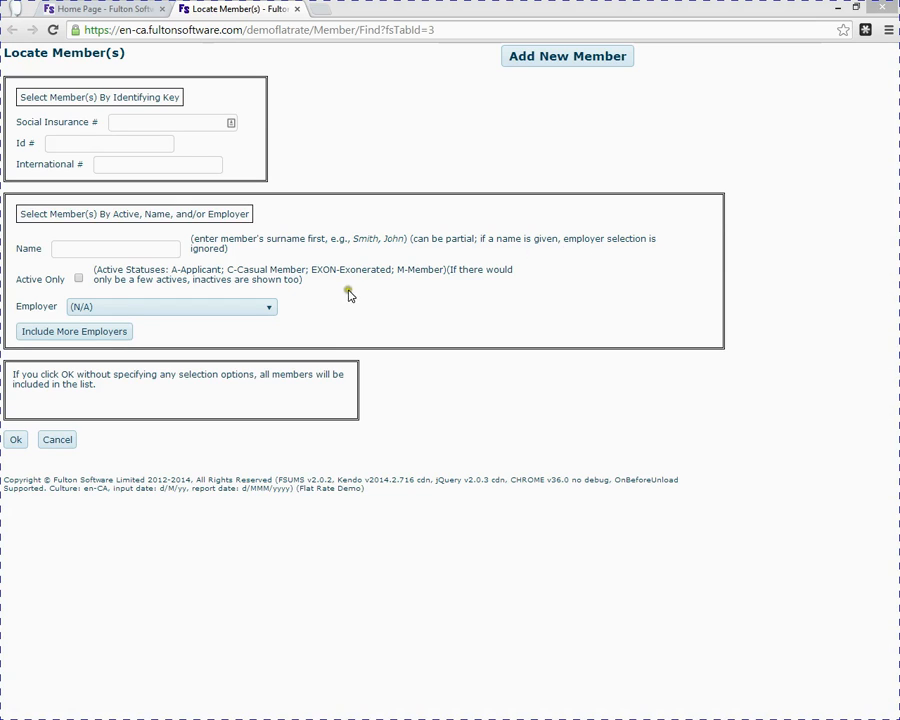
Locate only active members whose employer is Fulton Software (FULTON) or Vulcano Software (VULCANO)
{"action": "left_click", "coordinate": [79, 281]}
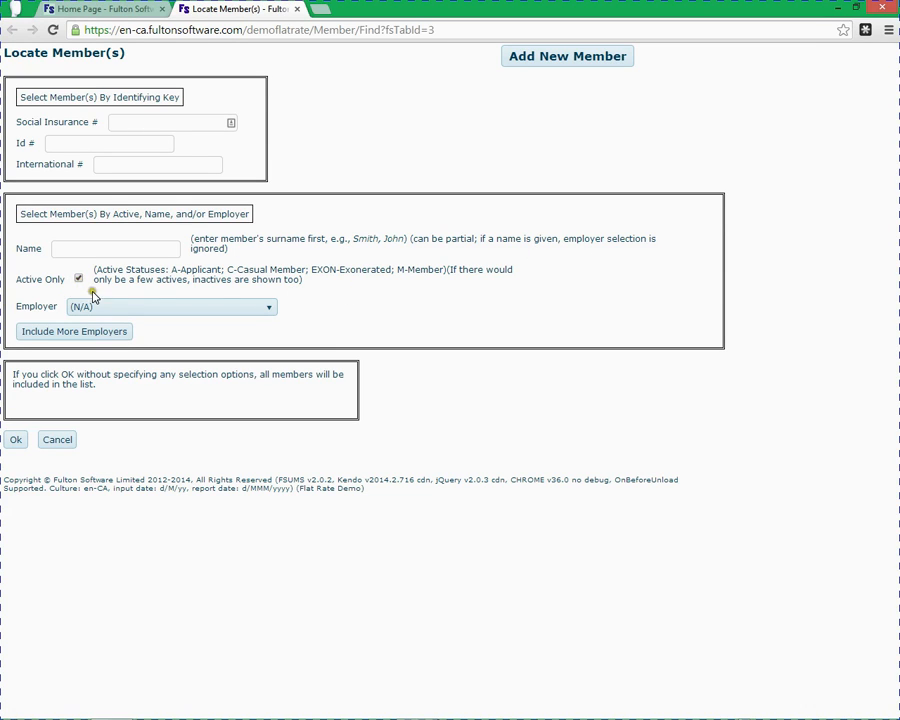
{"action": "left_click", "coordinate": [126, 308]}
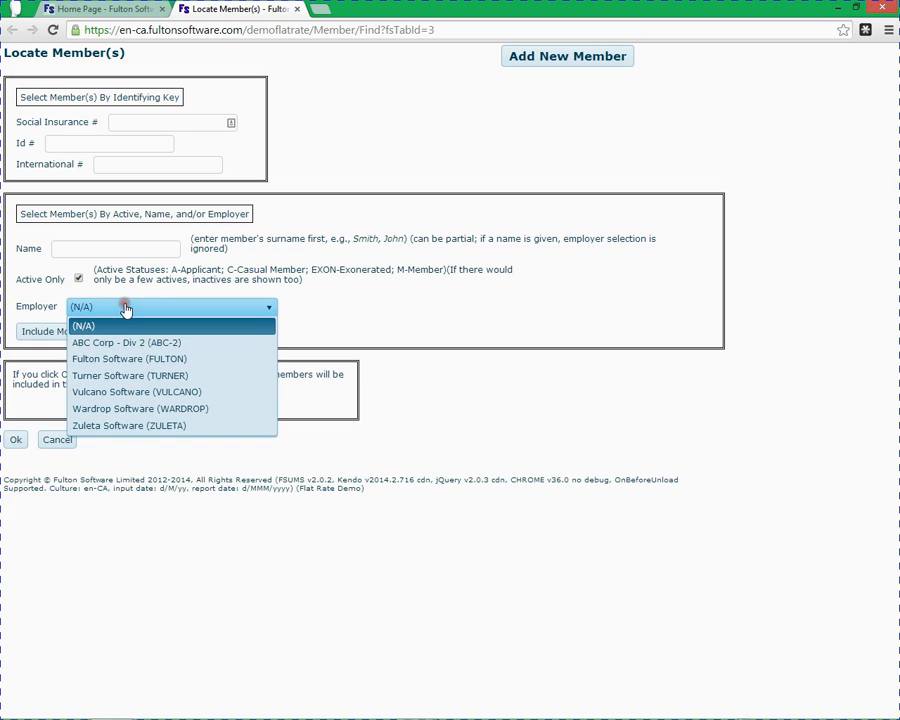
{"action": "left_click", "coordinate": [126, 359]}
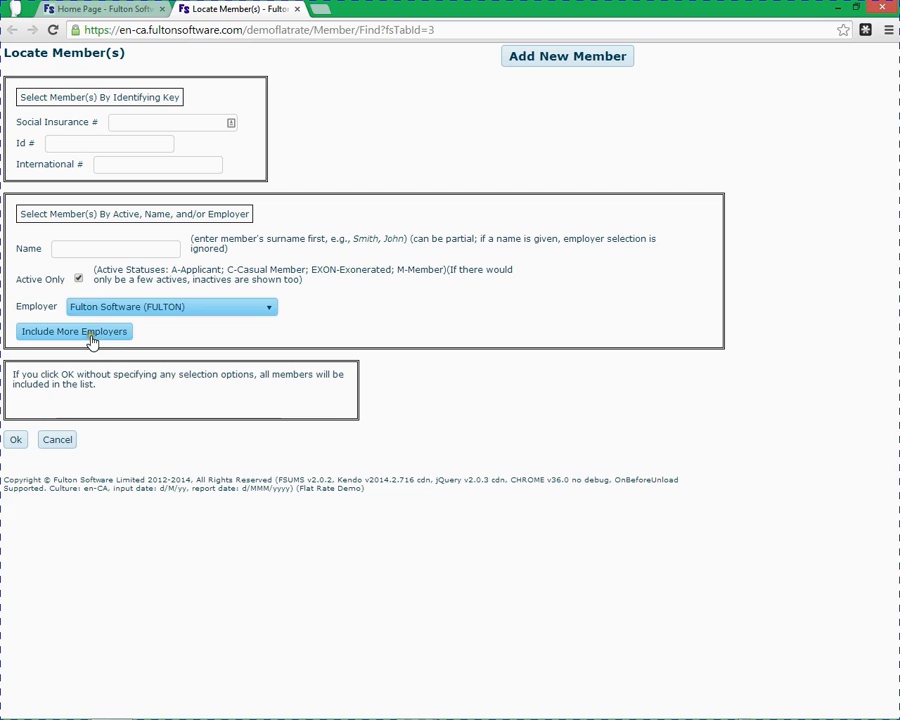
{"action": "left_click", "coordinate": [117, 331]}
{"action": "left_click", "coordinate": [118, 334]}
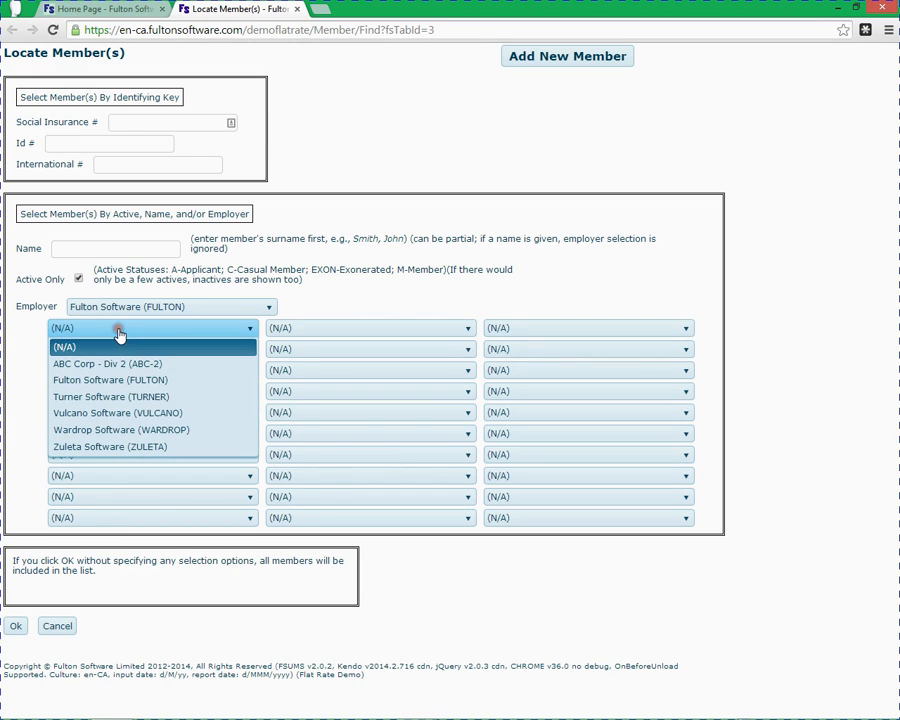
{"action": "left_click", "coordinate": [128, 413]}
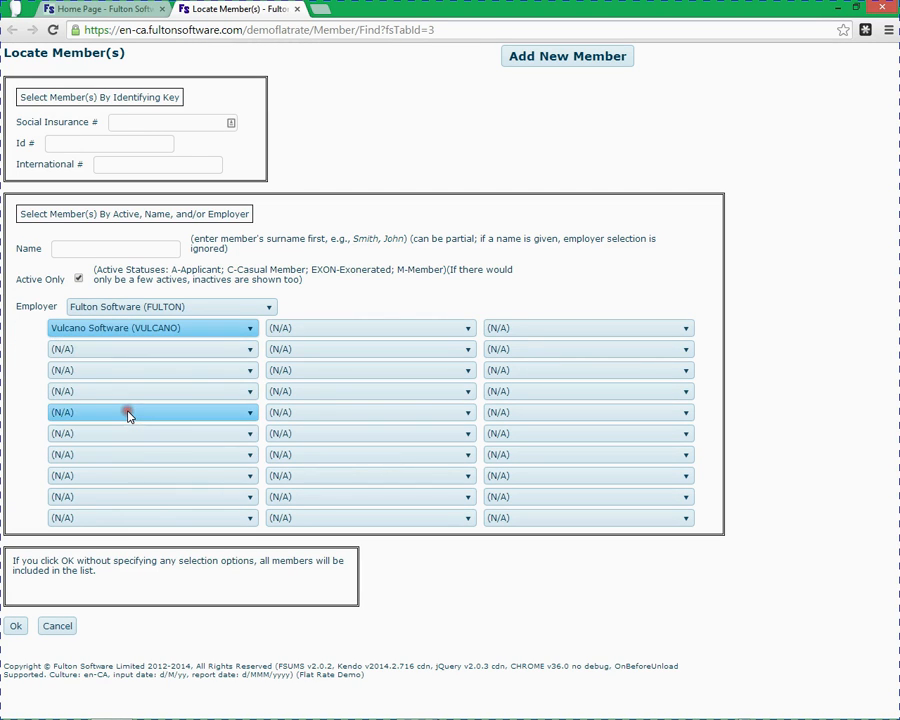
{"action": "left_click", "coordinate": [14, 632]}
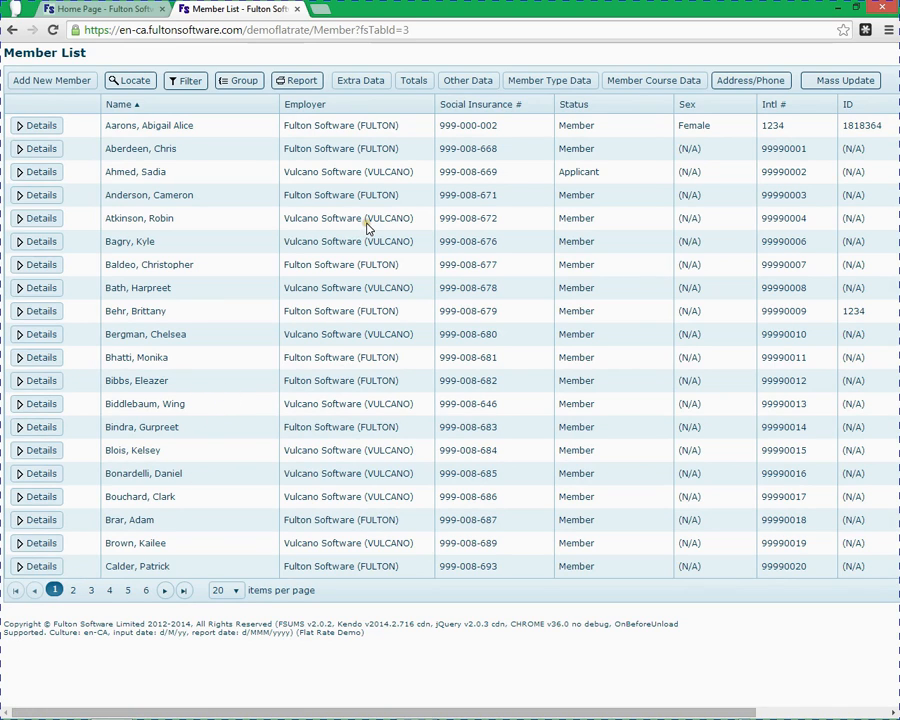
Add the extra data columns and the totals for 01/2014 through 08/2014 to the member list
{"action": "left_click", "coordinate": [361, 83]}
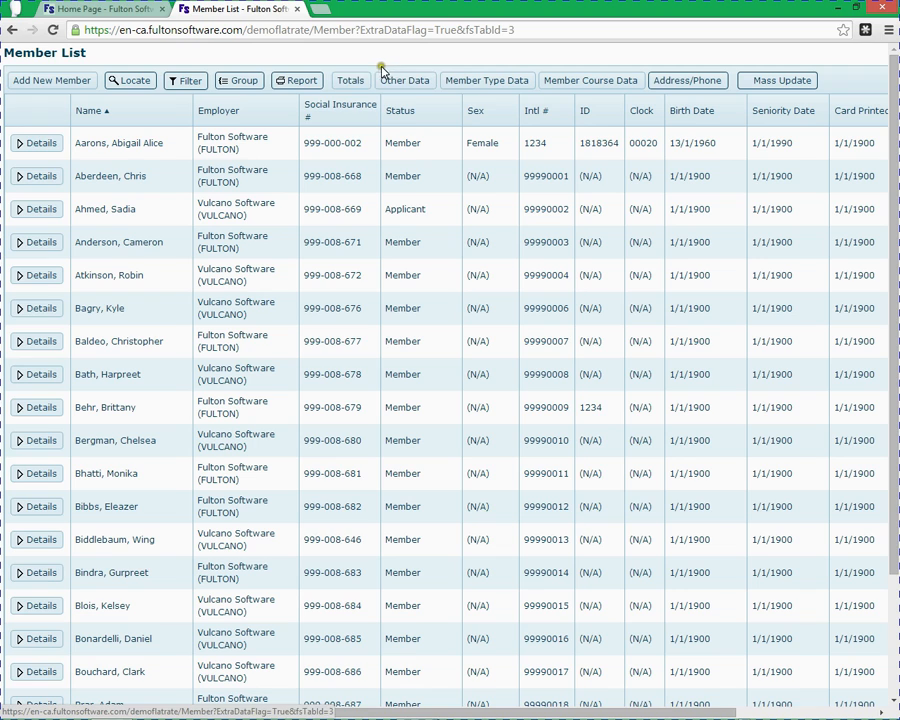
{"action": "left_click", "coordinate": [360, 88]}
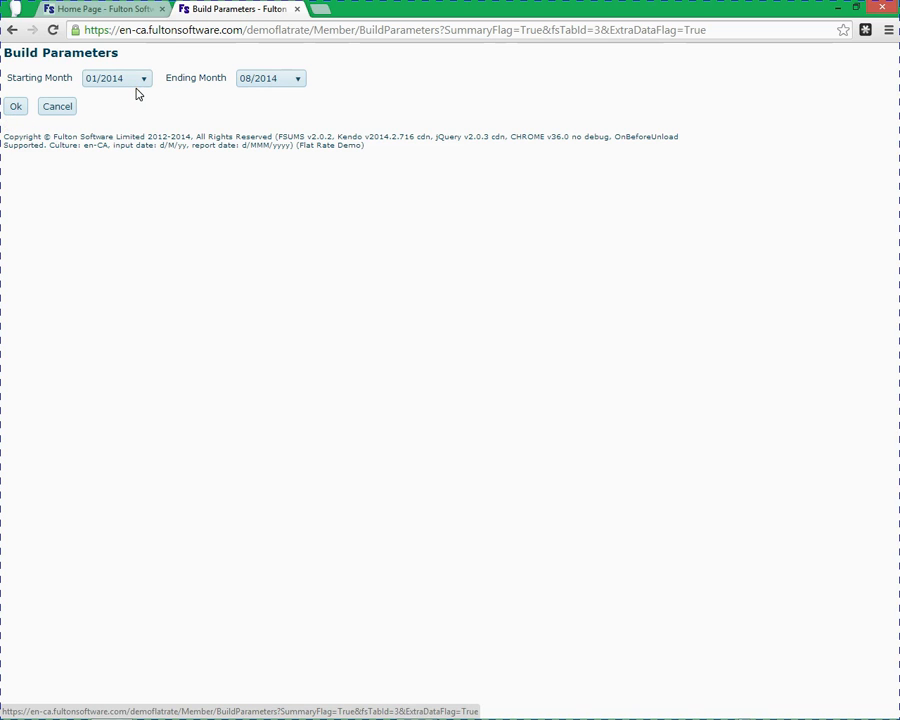
{"action": "left_click", "coordinate": [14, 110]}
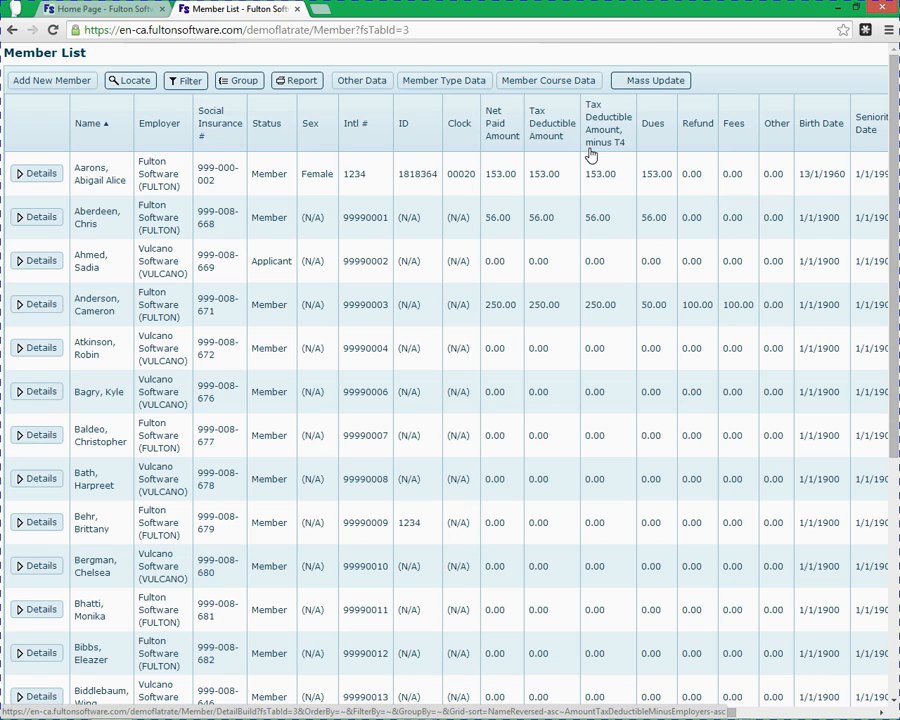
{"action": "left_click", "coordinate": [591, 146]}
{"action": "left_click", "coordinate": [590, 147]}
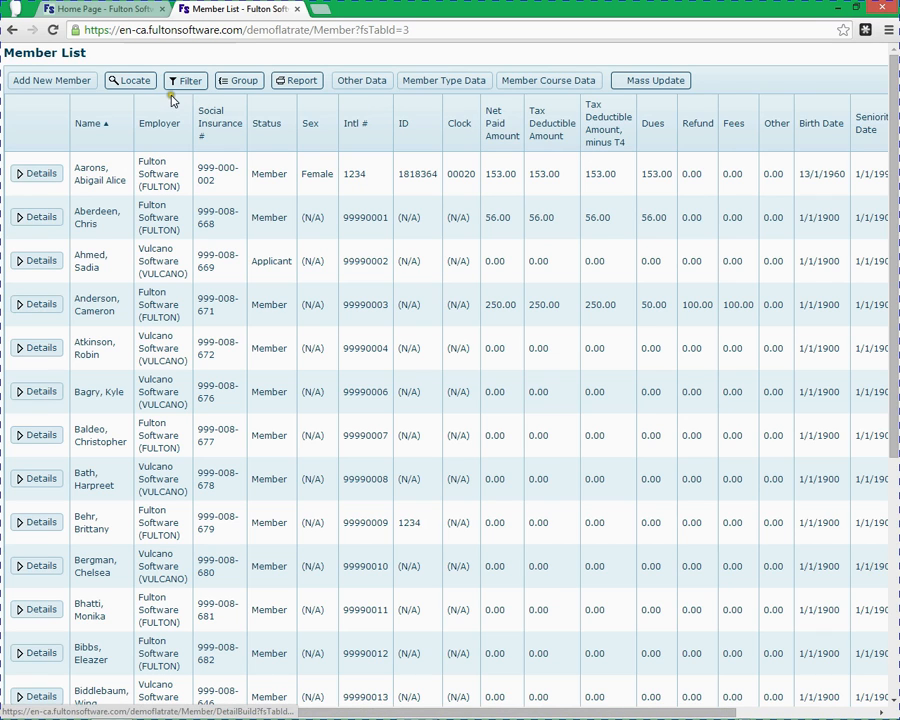
Open the employer search from the Home Page and list active employers only
{"action": "left_click", "coordinate": [116, 10]}
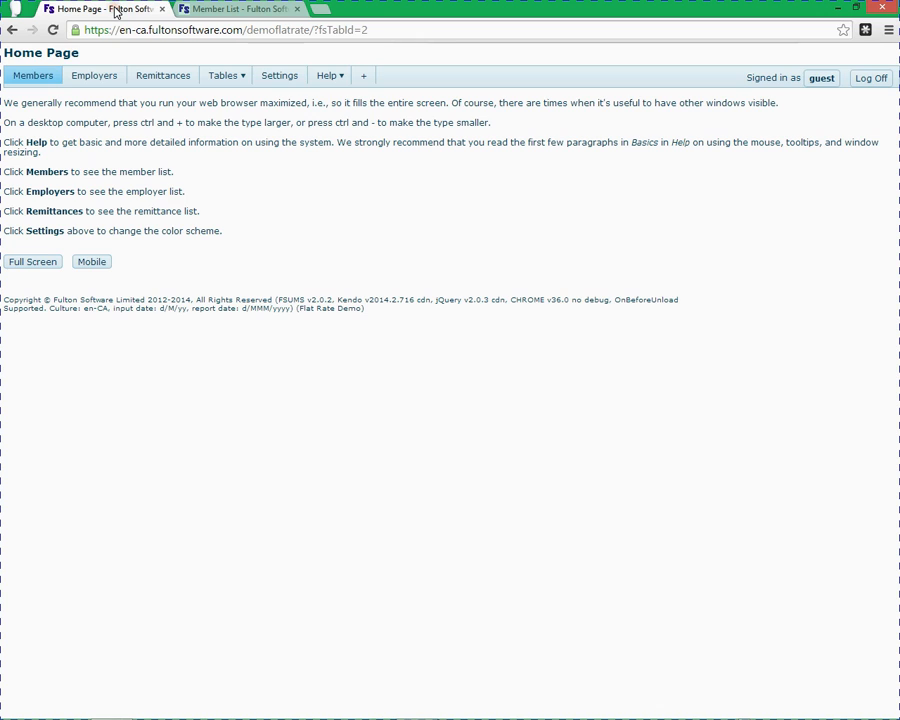
{"action": "left_click", "coordinate": [101, 76]}
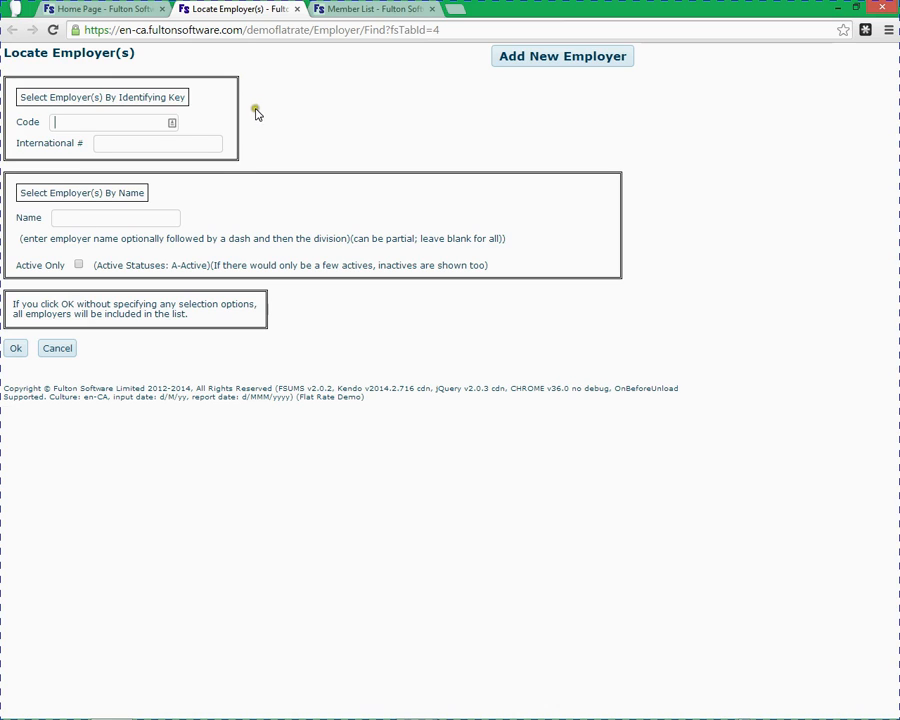
{"action": "left_click", "coordinate": [80, 266]}
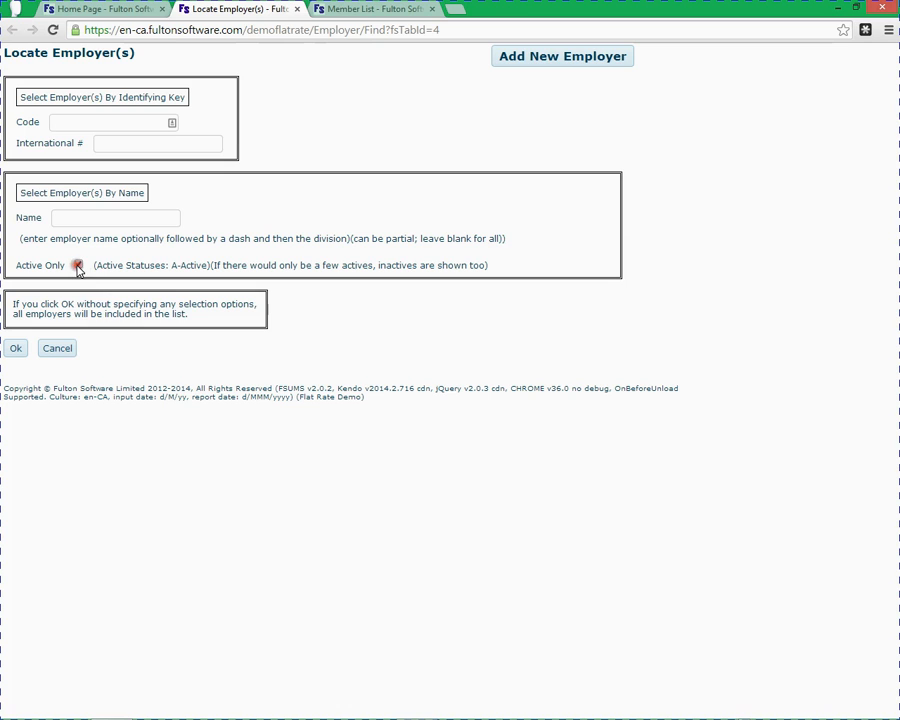
{"action": "left_click", "coordinate": [16, 348]}
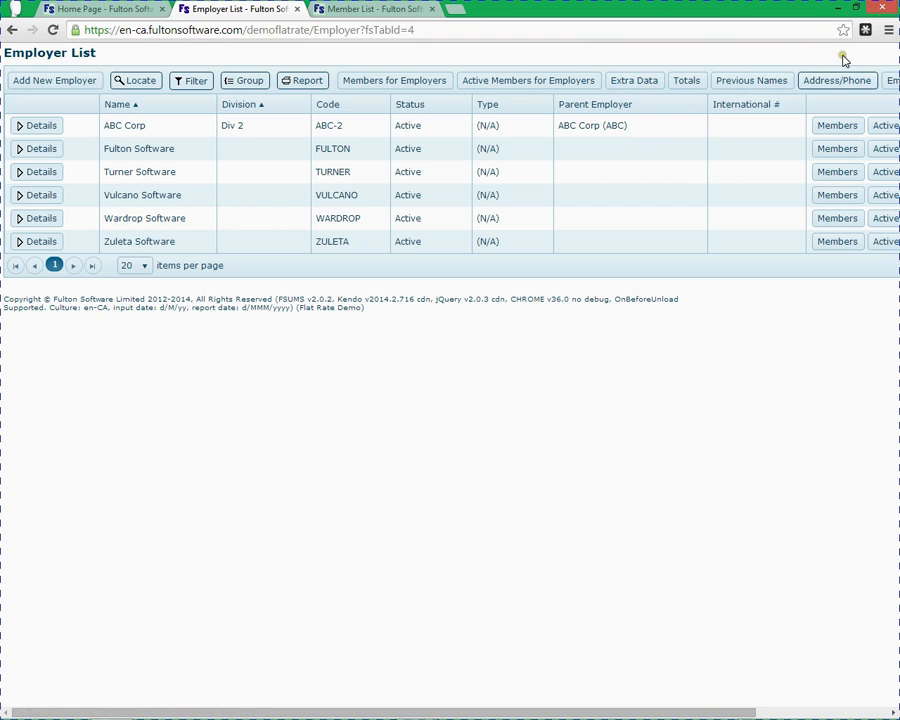
Add extra data and totals to the employer list, with the summary starting and ending in 08/2014
{"action": "left_click", "coordinate": [640, 88]}
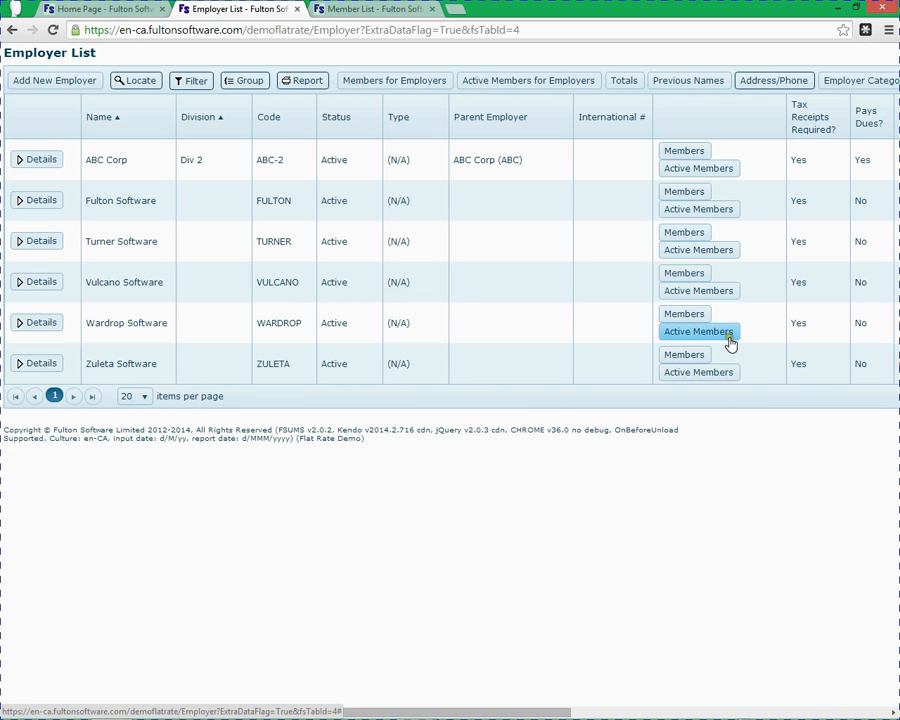
{"action": "left_click", "coordinate": [626, 91]}
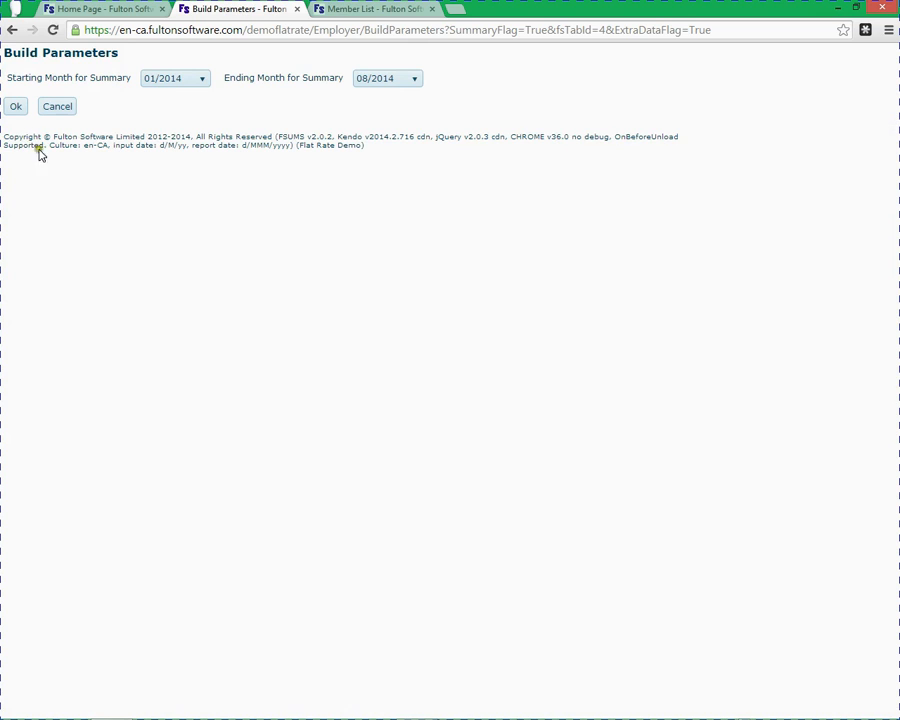
{"action": "left_click", "coordinate": [201, 91]}
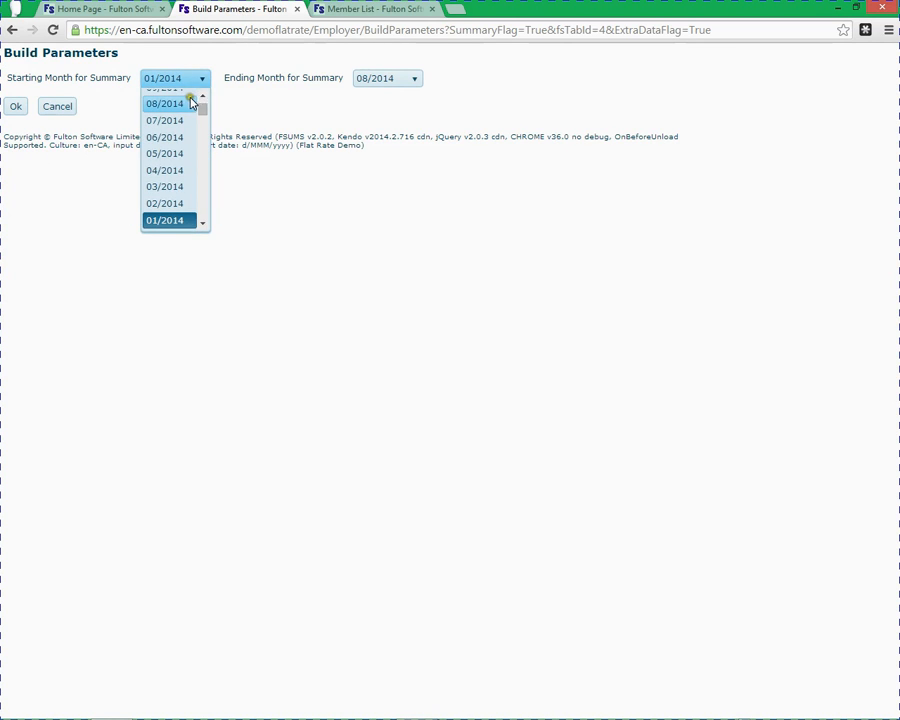
{"action": "left_click", "coordinate": [183, 104]}
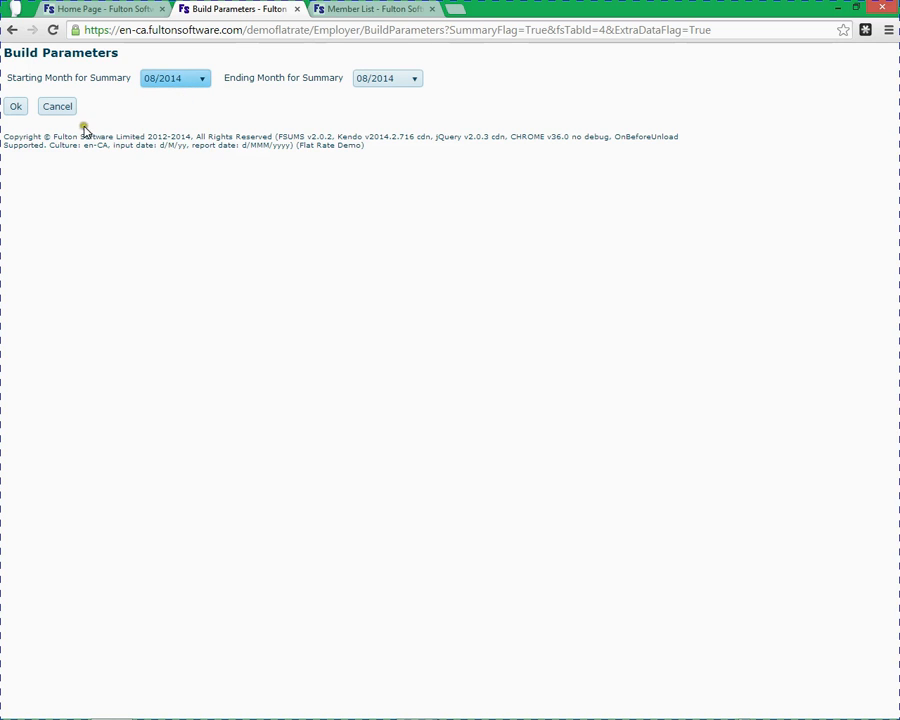
{"action": "left_click", "coordinate": [15, 108]}
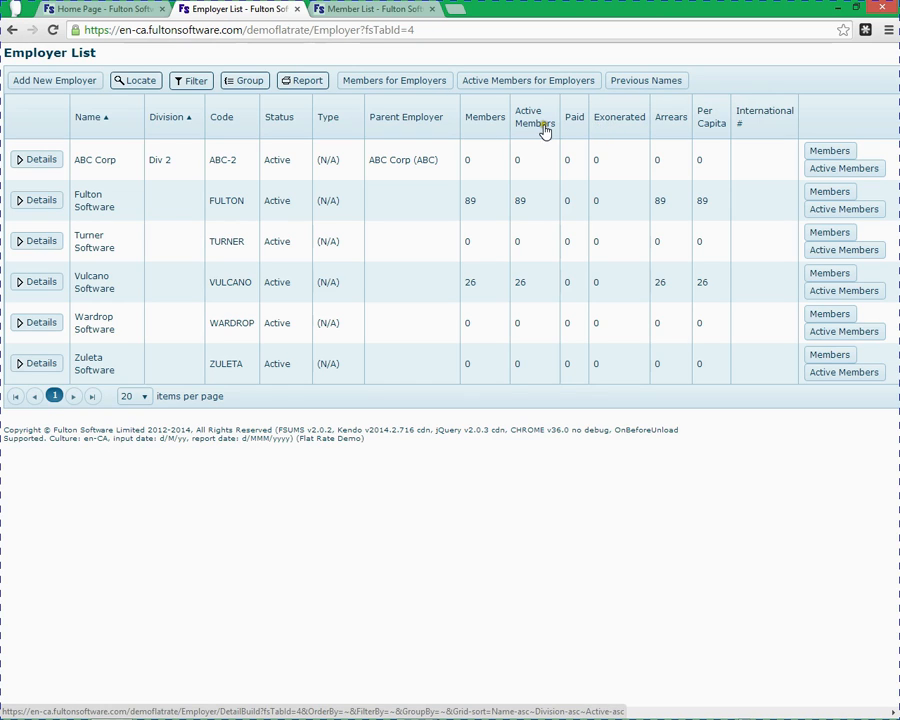
Show the members for all listed employers in a separate member list, and return to the employer list
{"action": "left_click", "coordinate": [425, 83]}
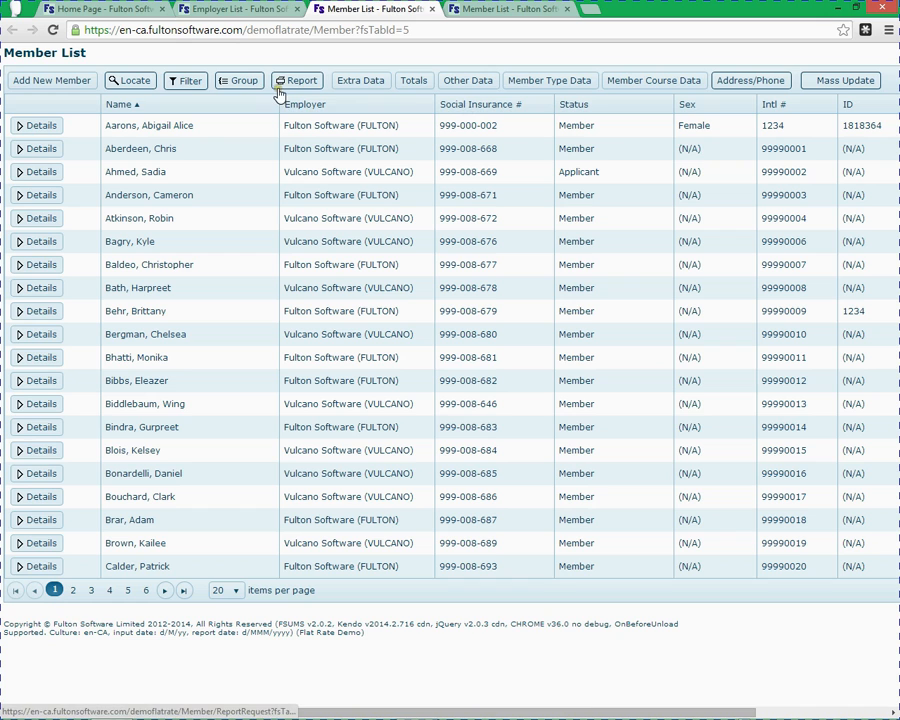
{"action": "left_click", "coordinate": [245, 9]}
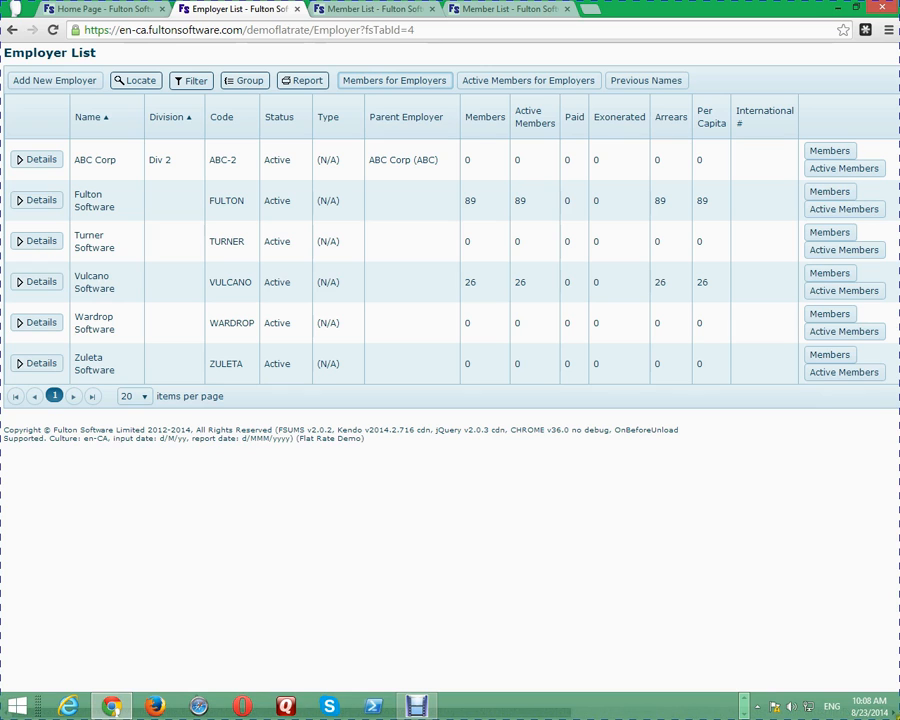
{"action": "mouse_move", "coordinate": [895, 712]}
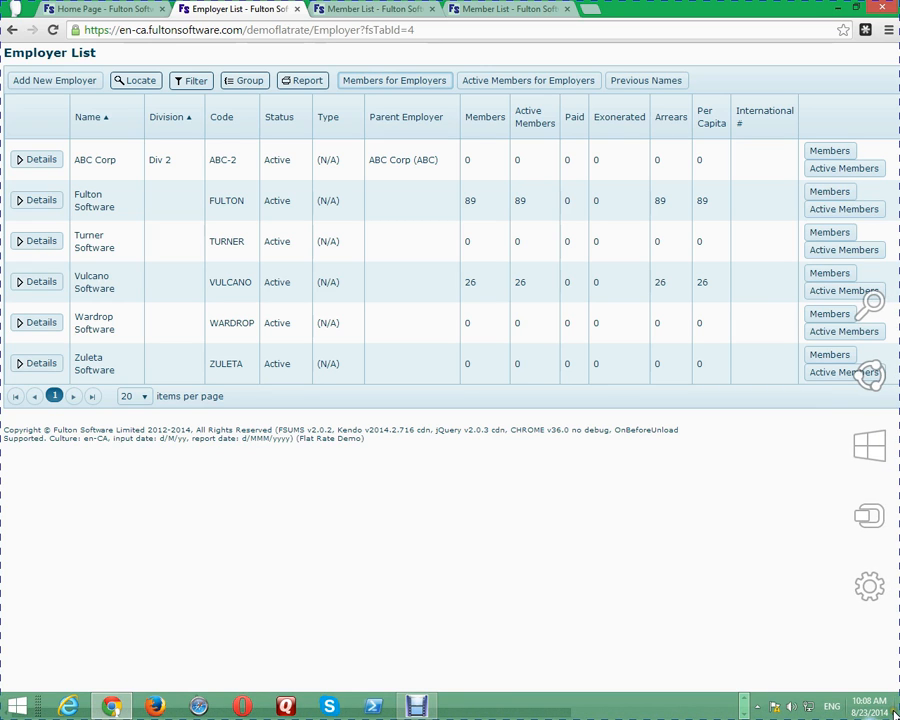
{"action": "left_click", "coordinate": [869, 706]}
{"action": "left_click", "coordinate": [522, 634]}
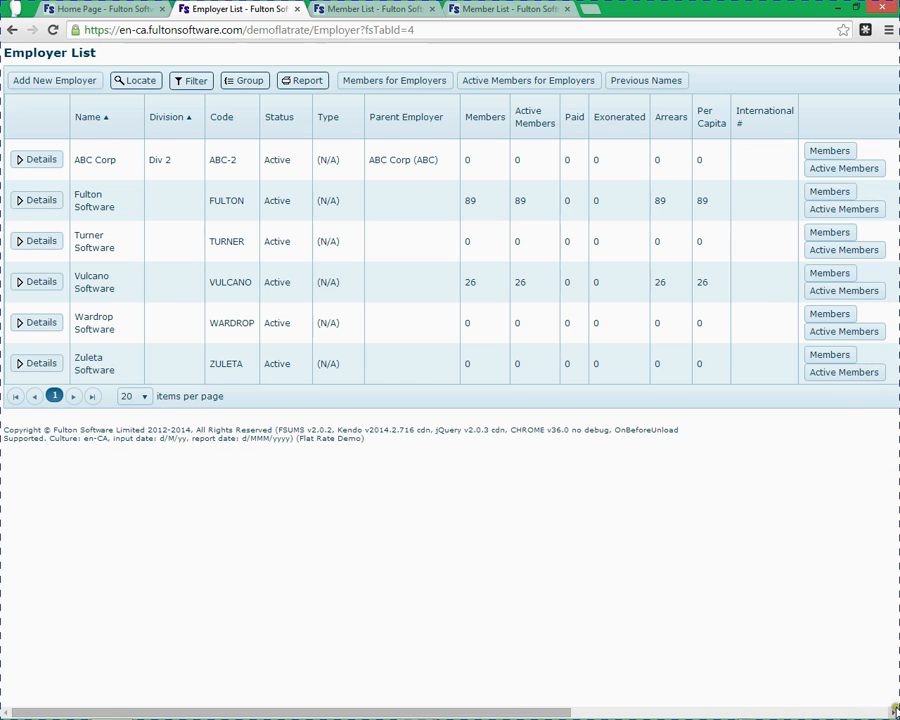
Examine the additional employer list columns, from the tax receipt and dues settings through the contract dates
{"action": "left_click", "coordinate": [895, 711]}
{"action": "left_click", "coordinate": [895, 711]}
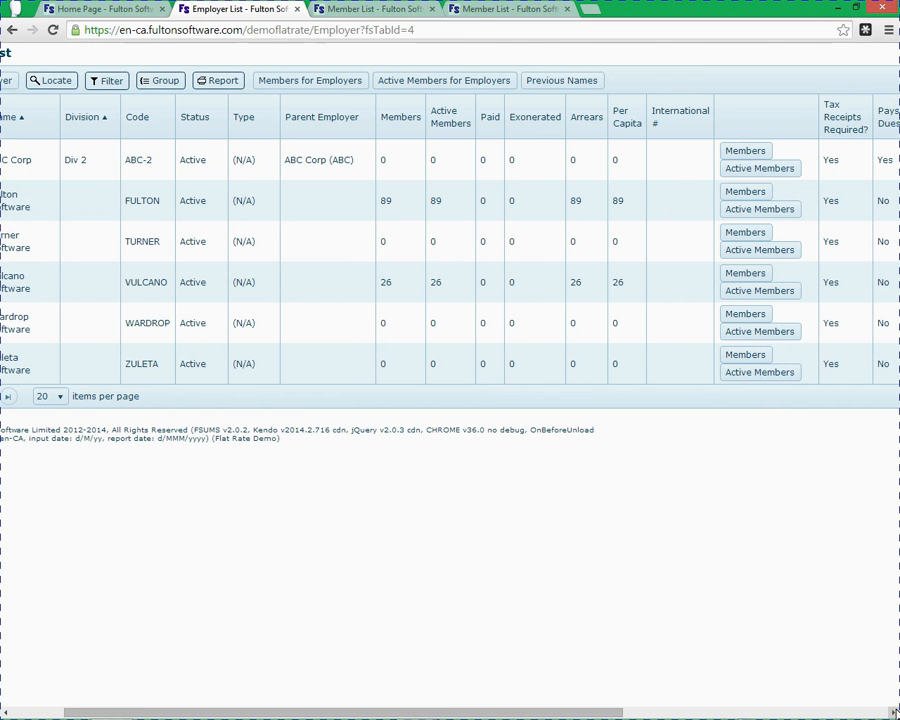
{"action": "left_click_drag", "start_coordinate": [895, 711], "coordinate": [895, 711]}
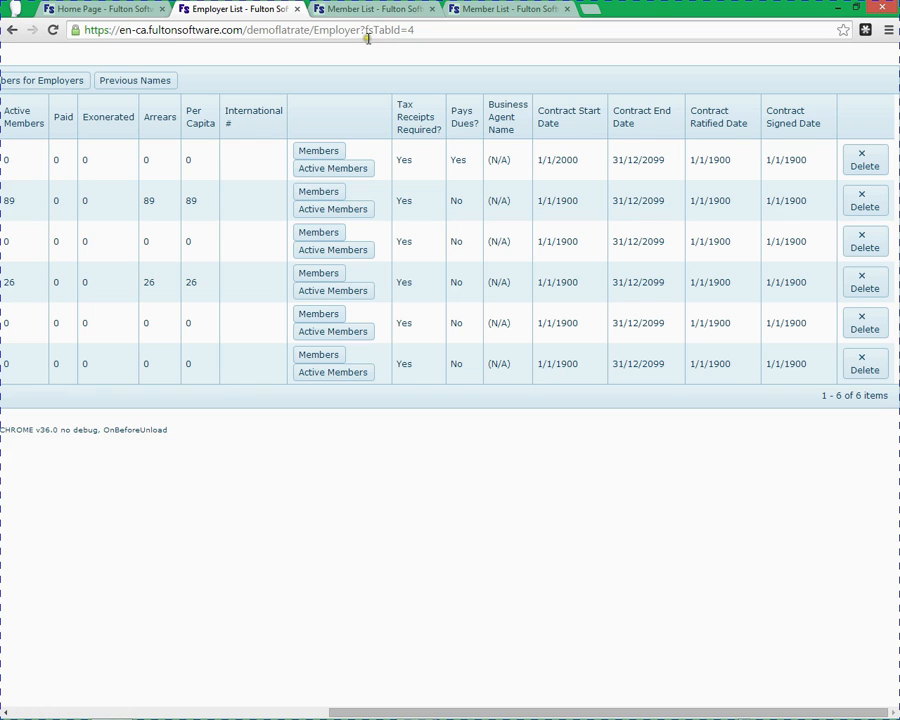
Open the remittance search from the Home Page and list all remittances without specifying any selection options
{"action": "left_click", "coordinate": [107, 12]}
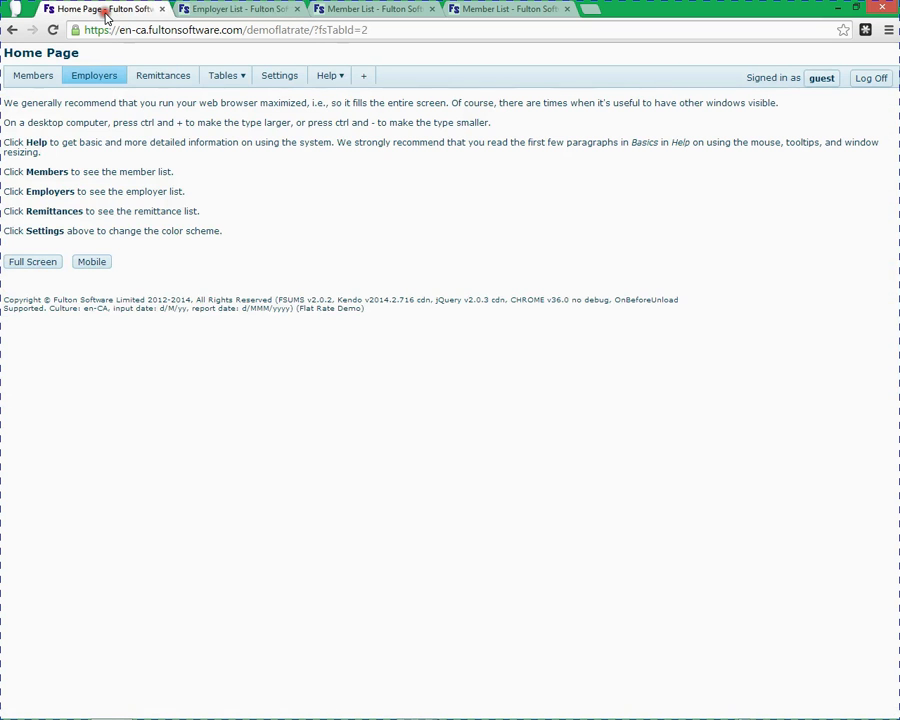
{"action": "left_click", "coordinate": [190, 76]}
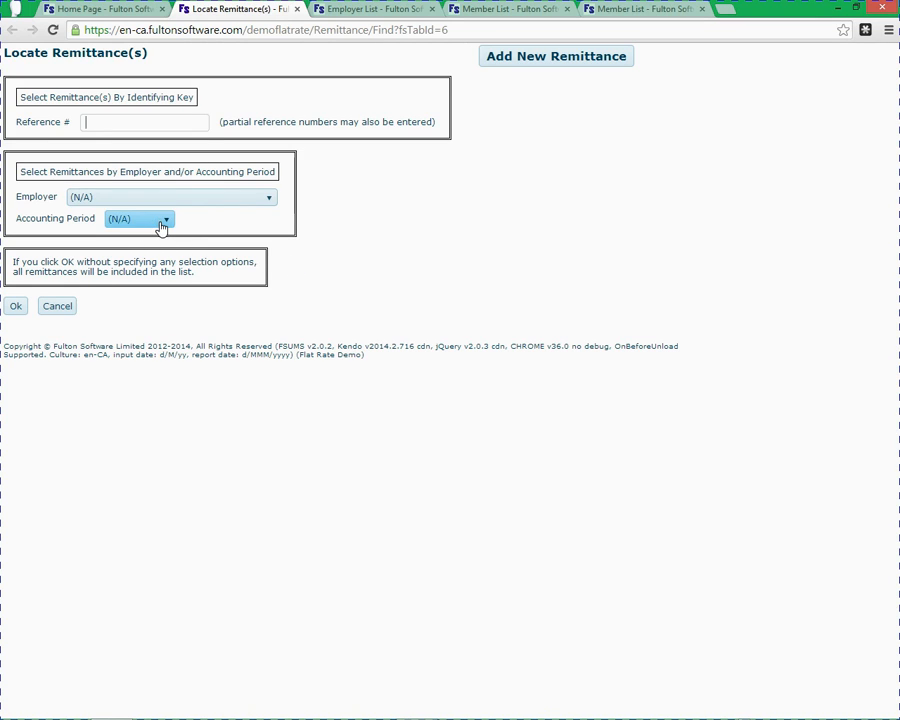
{"action": "left_click", "coordinate": [17, 306]}
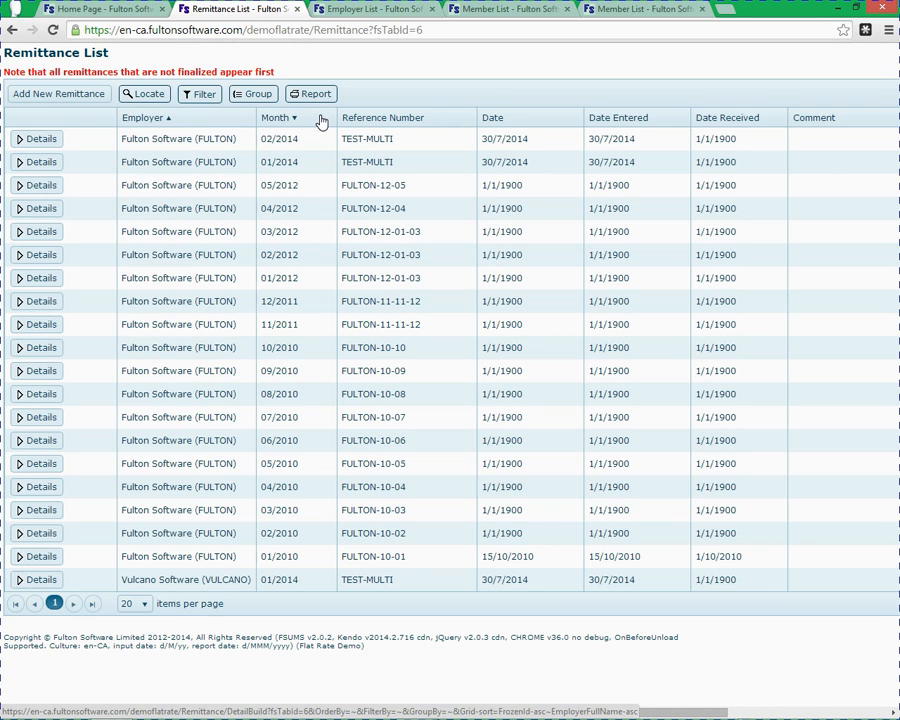
Open the details of Fulton Software's 02/2014 remittance, view its available report types, and return to the remittance
{"action": "left_click", "coordinate": [38, 142]}
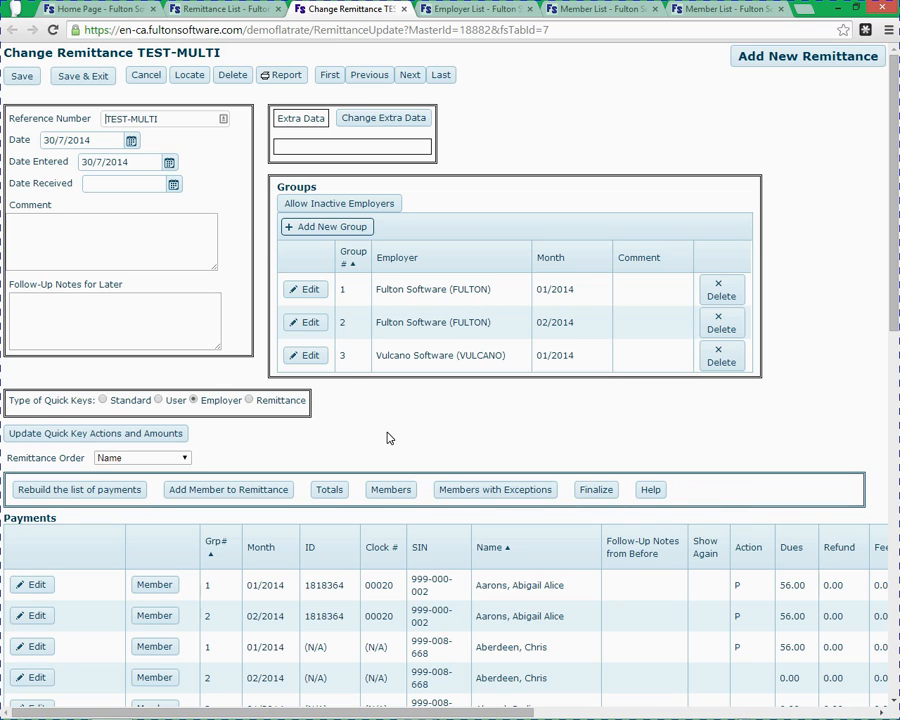
{"action": "left_click", "coordinate": [292, 79]}
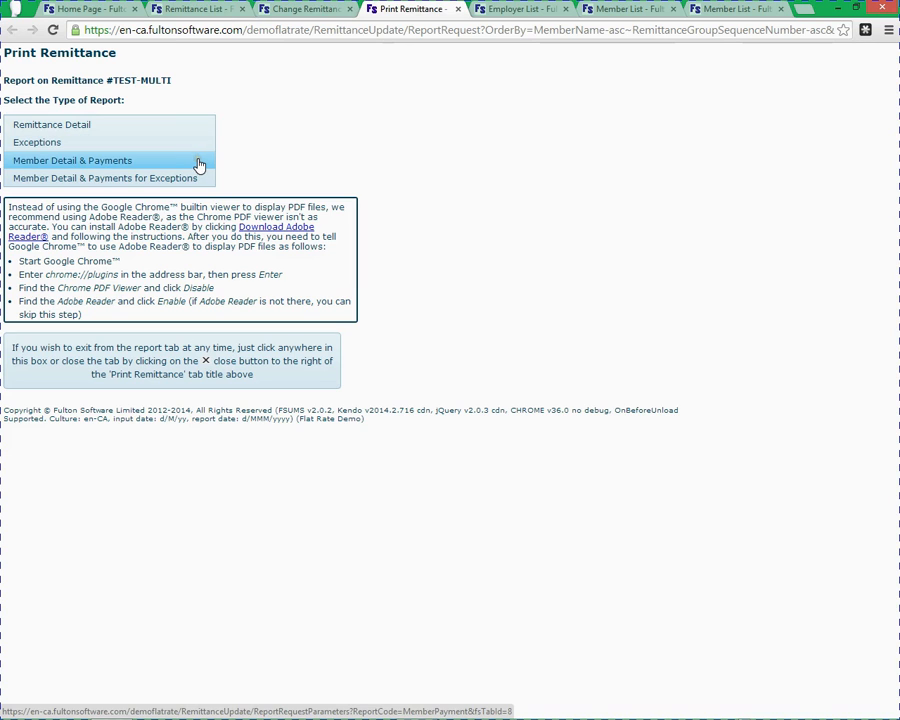
{"action": "left_click", "coordinate": [198, 178]}
{"action": "left_click", "coordinate": [199, 166]}
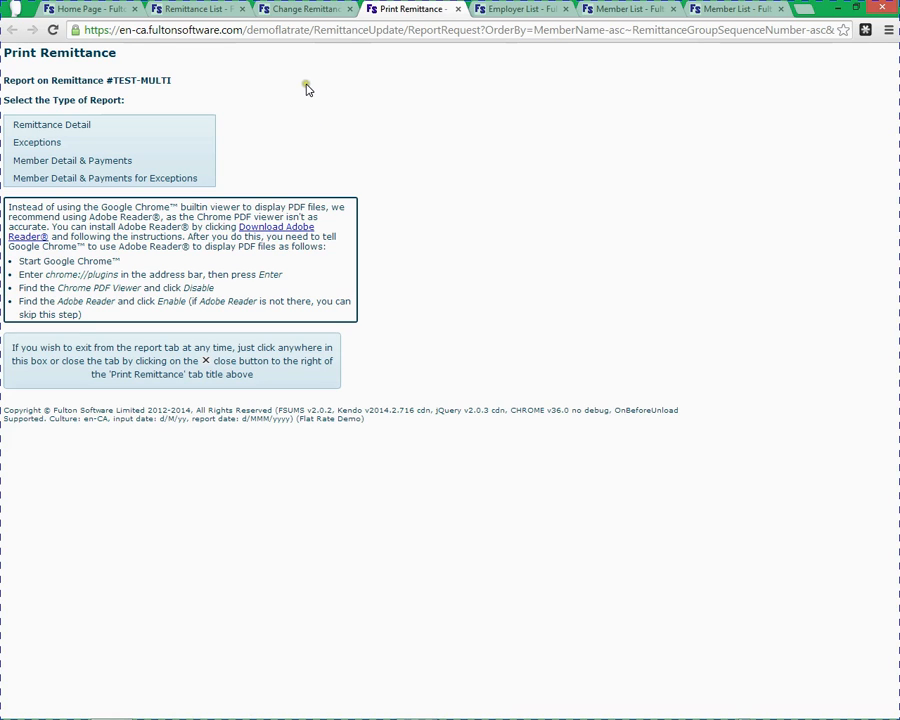
{"action": "left_click", "coordinate": [306, 9]}
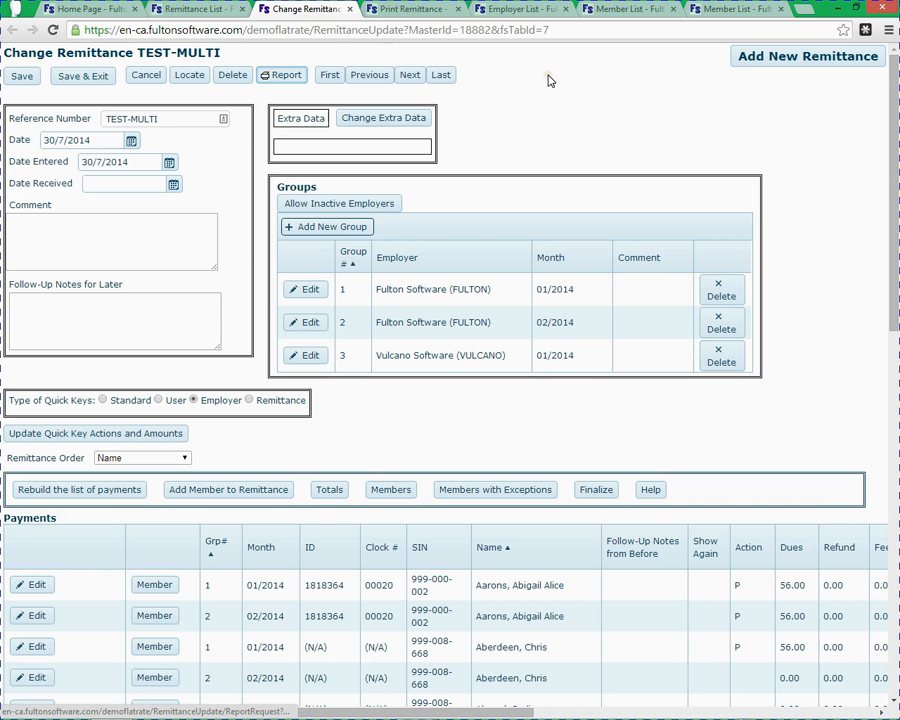